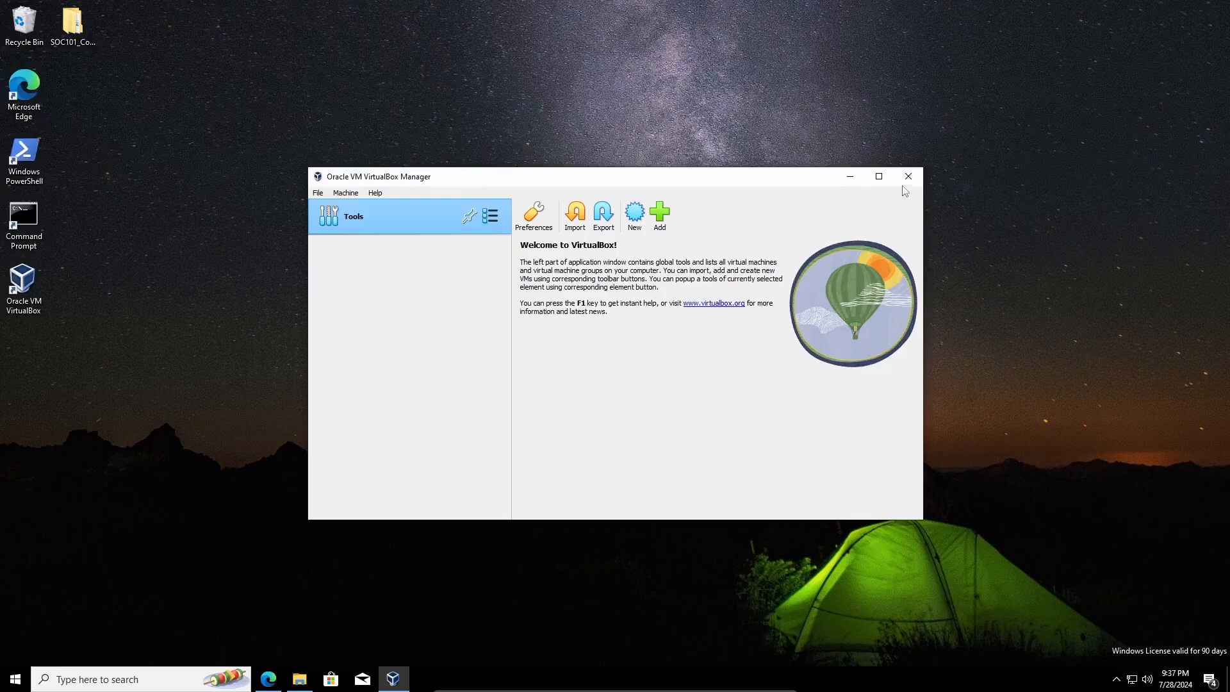
- Close the Oracle VM VirtualBox Manager window to reveal the Windows desktop
left_click(907, 176)
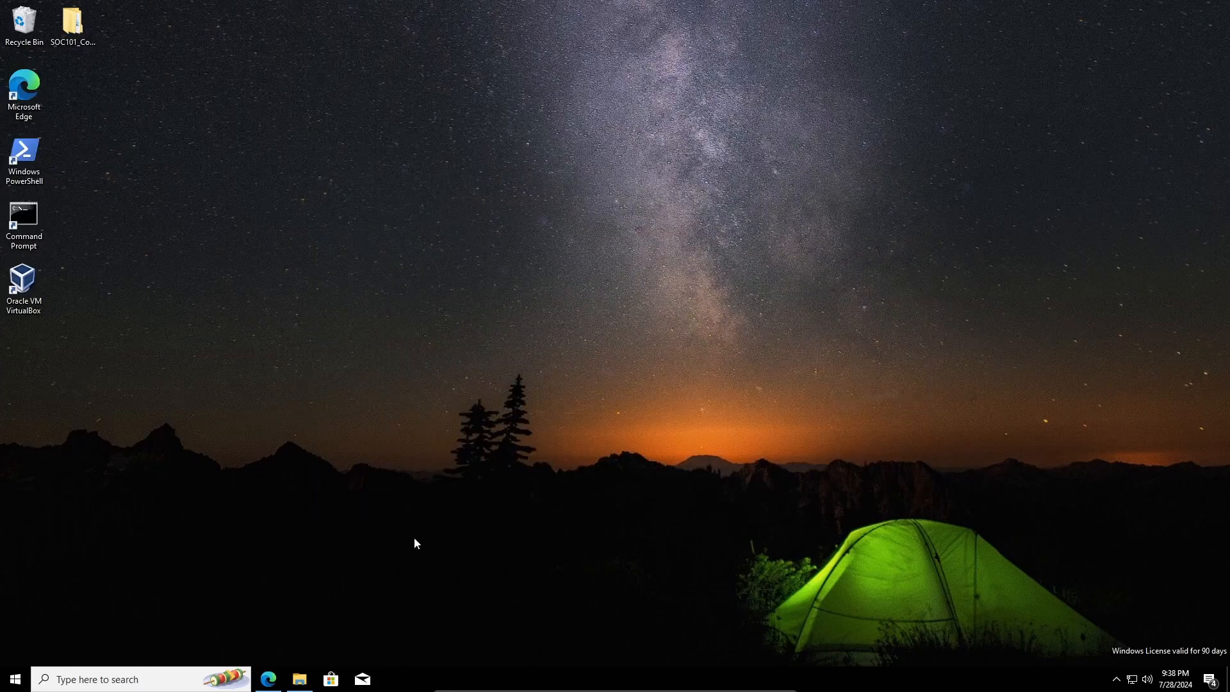
- Open the Windows 10 Enterprise evaluation page, zoom in, and proceed through the Enterprise ISO registration
left_click(268, 679)
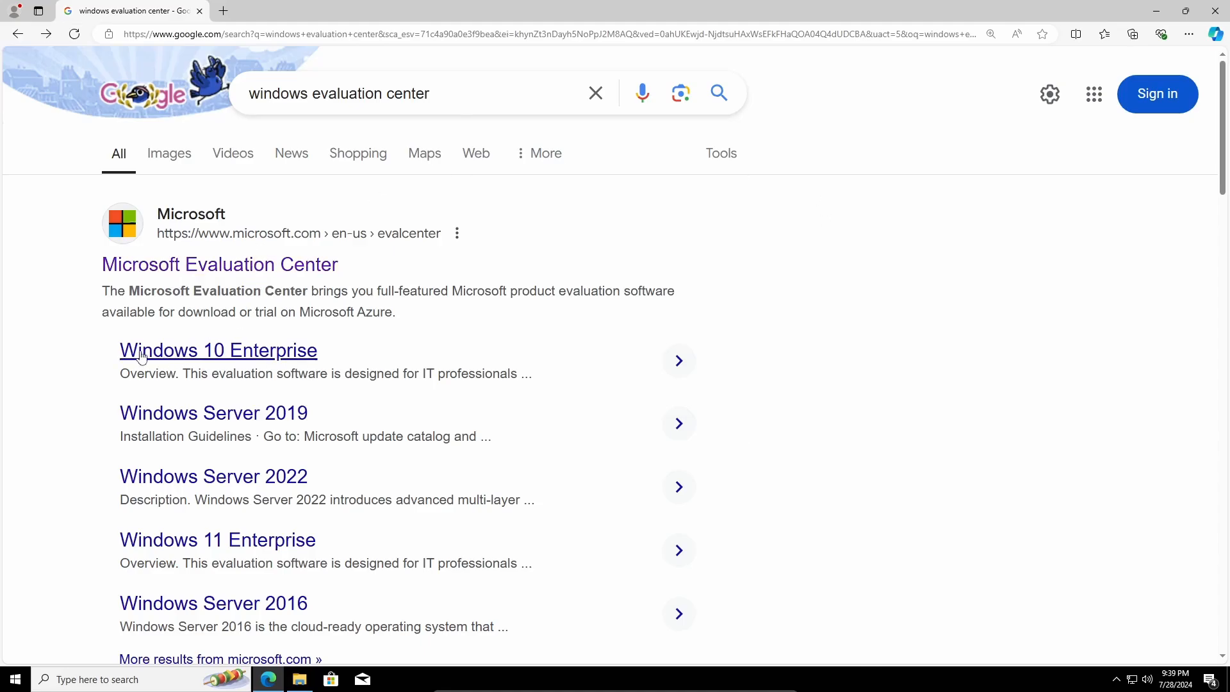
left_click(250, 357)
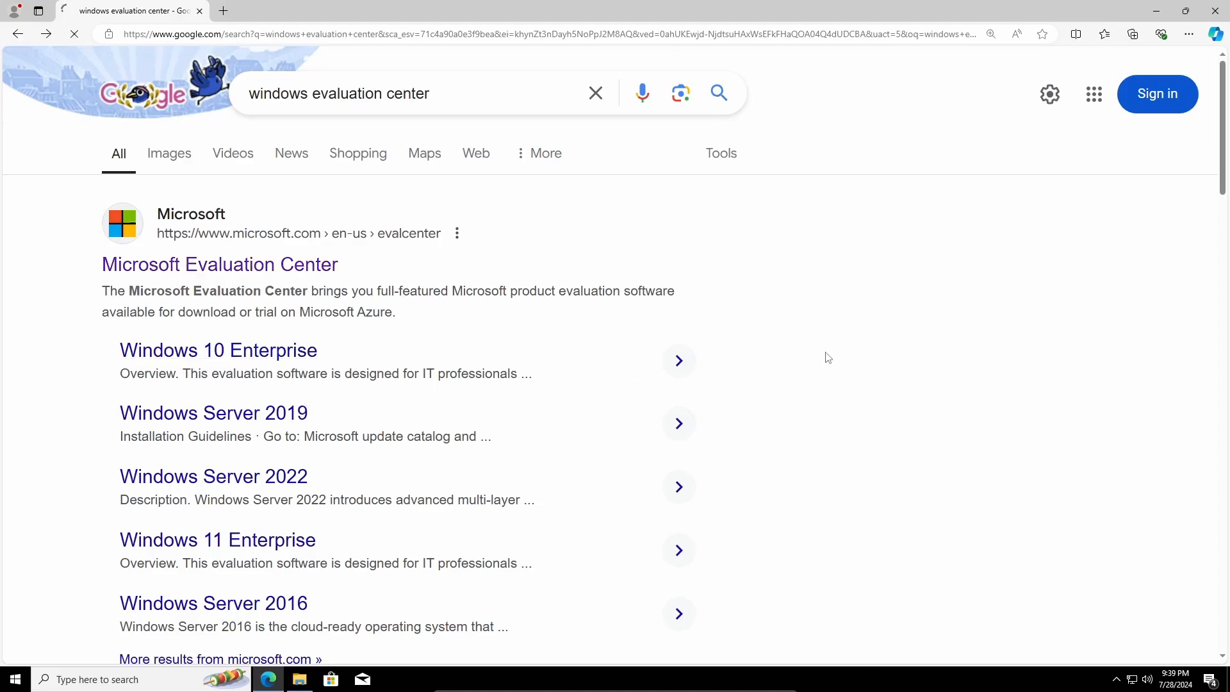
key("ctrl+plus")
key("ctrl+plus")
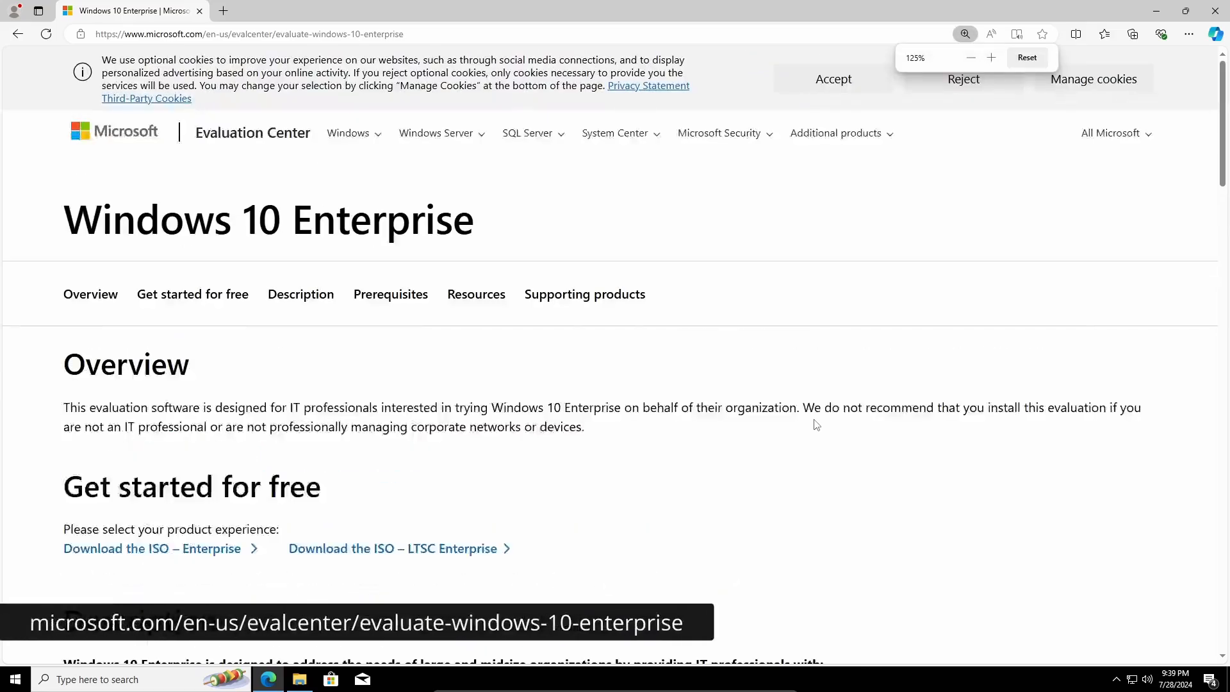
key("ctrl+plus")
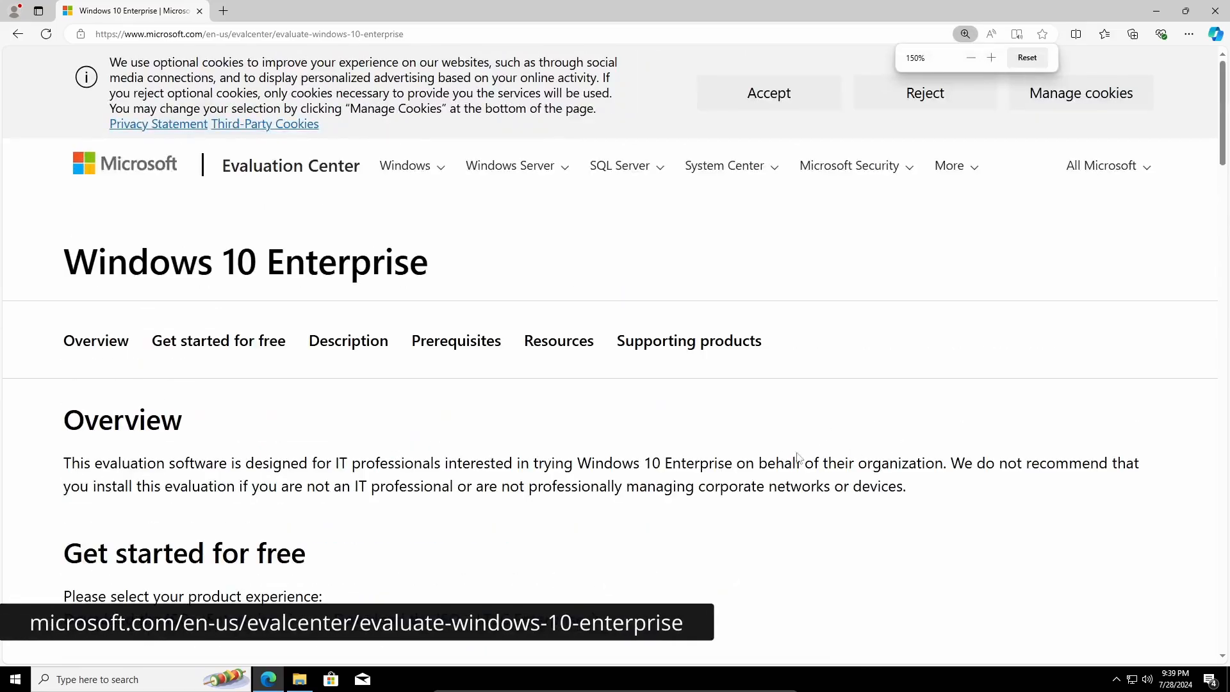
scroll(769, 442, "down", 5)
left_click(174, 179)
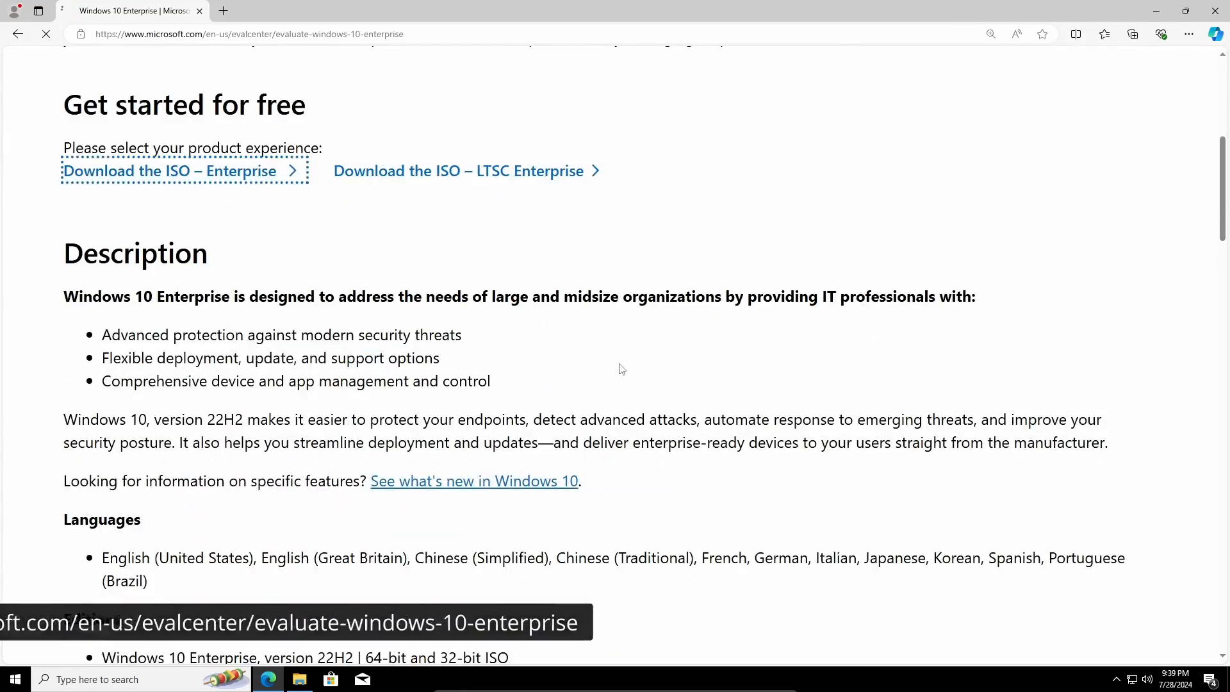
scroll(727, 364, "down", 2)
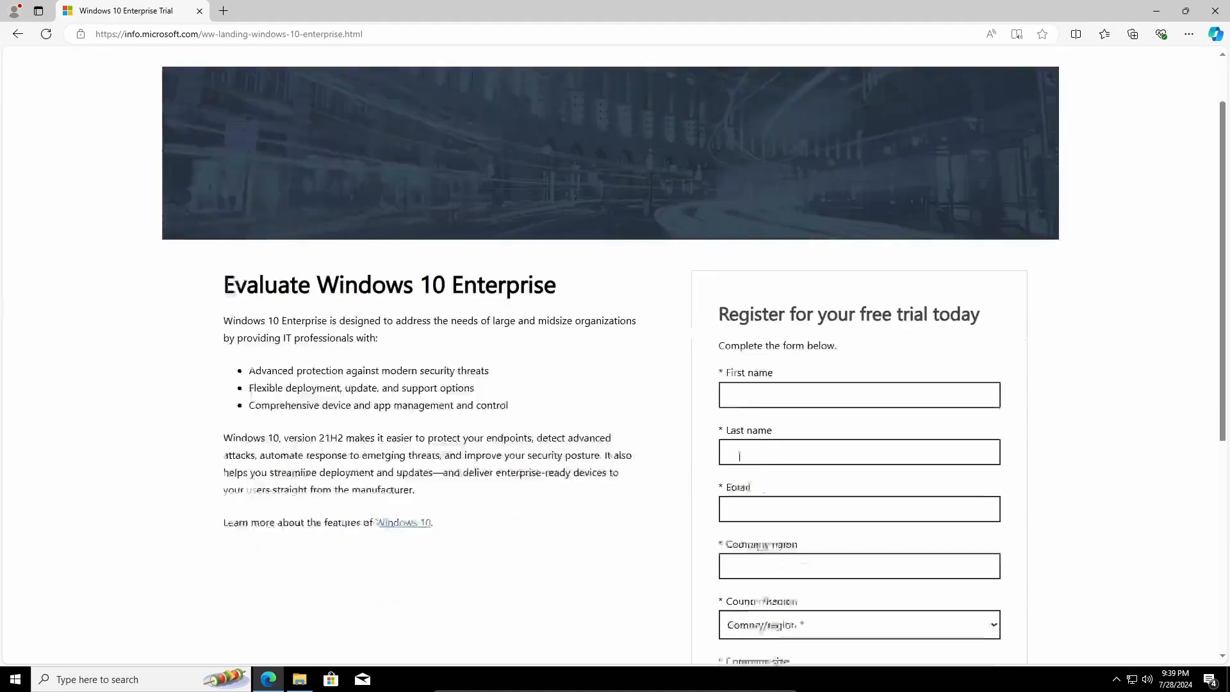
scroll(802, 516, "down", 2)
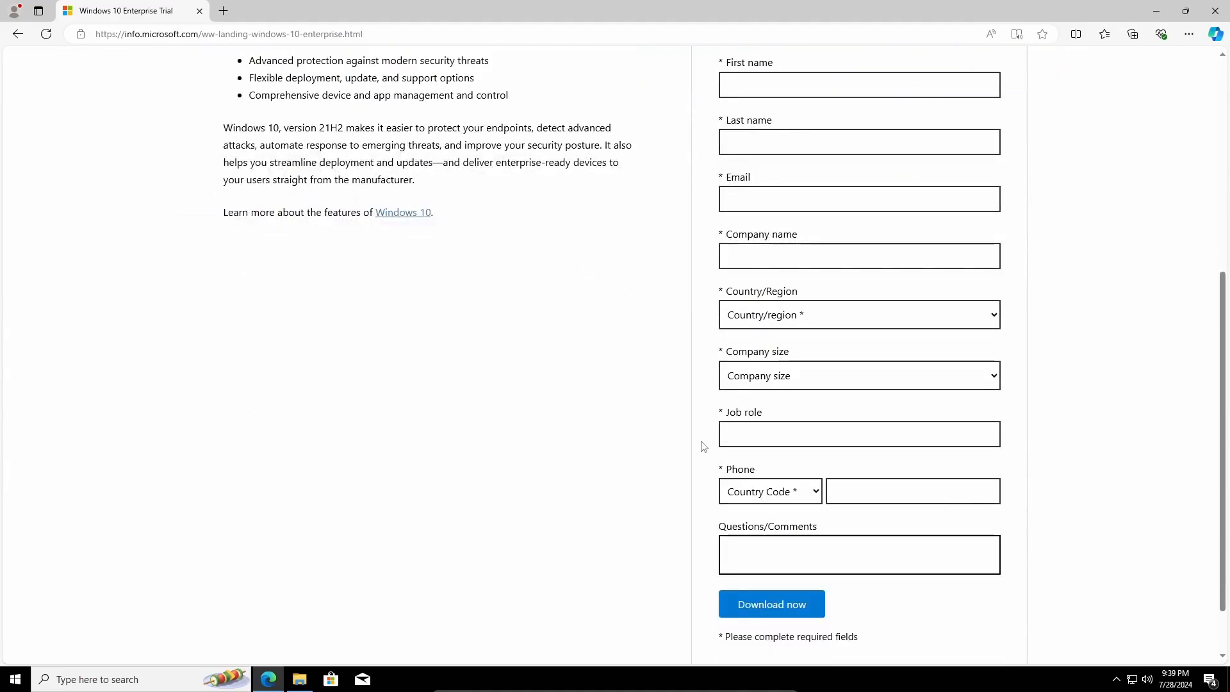
scroll(797, 403, "up", 2)
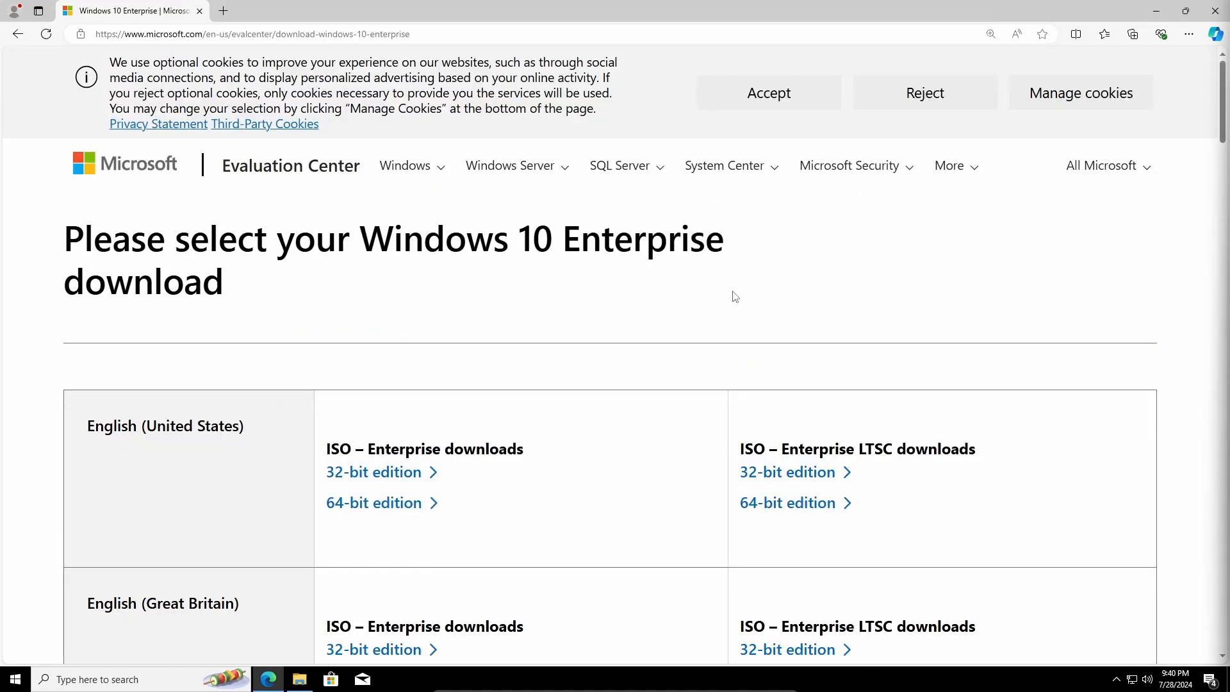
- Download the 64-bit English (United States) Windows 10 Enterprise ISO
scroll(785, 340, "down", 1)
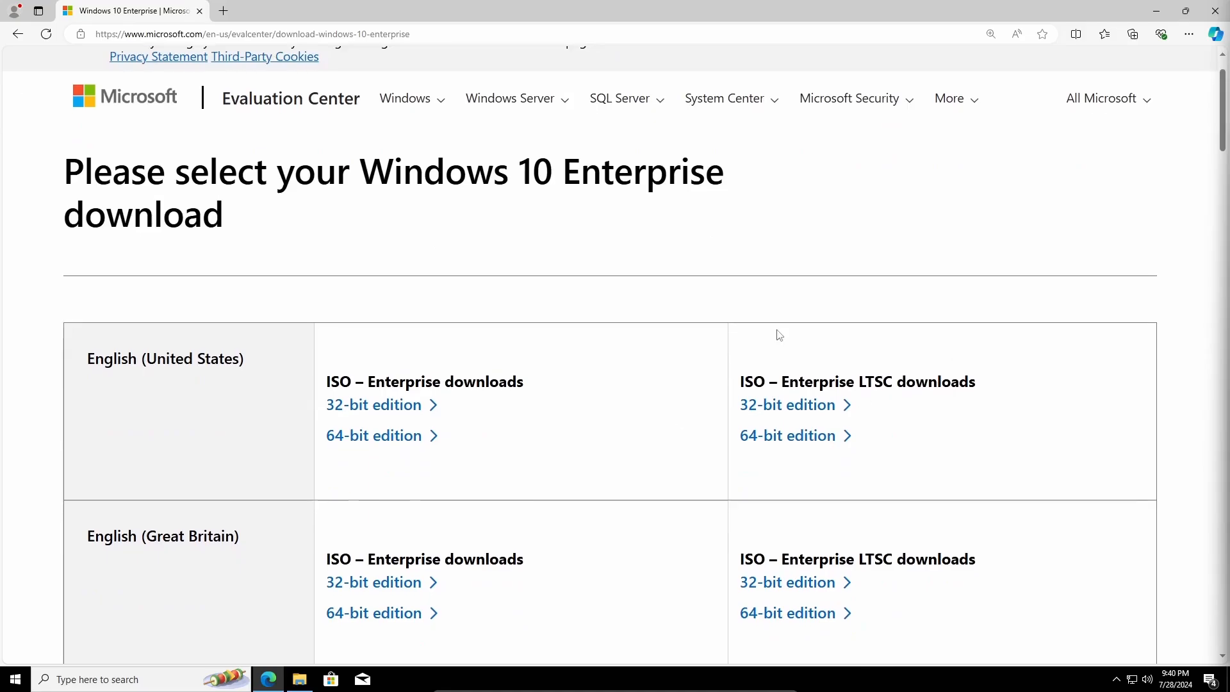
scroll(779, 334, "down", 1)
scroll(646, 345, "down", 1)
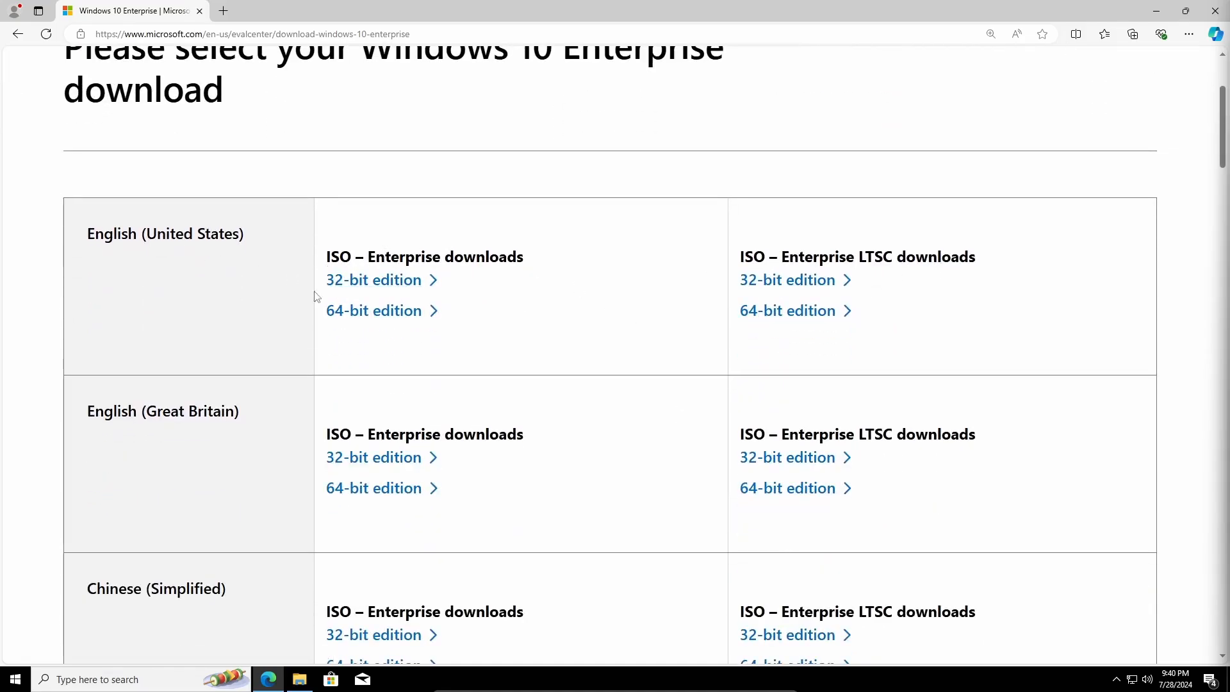
left_click(383, 323)
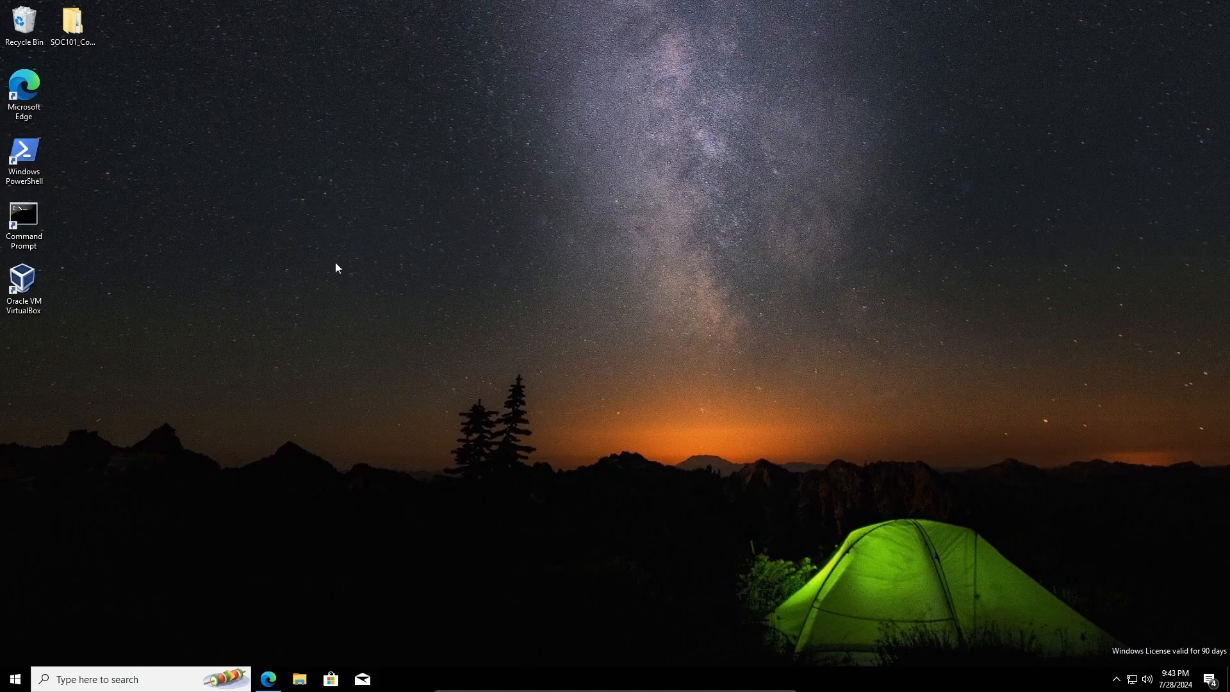
- Create a 'Virtual Machines' folder in Documents and open it
key("super+e")
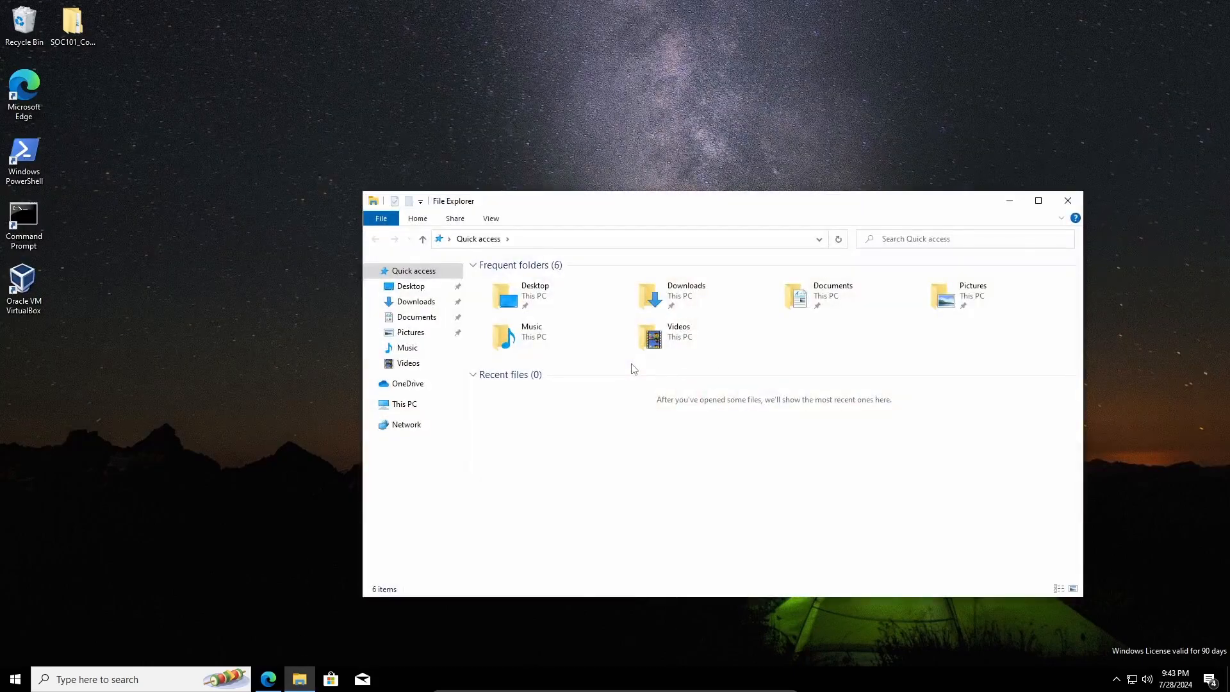
key("Down")
key("Down")
key("Down")
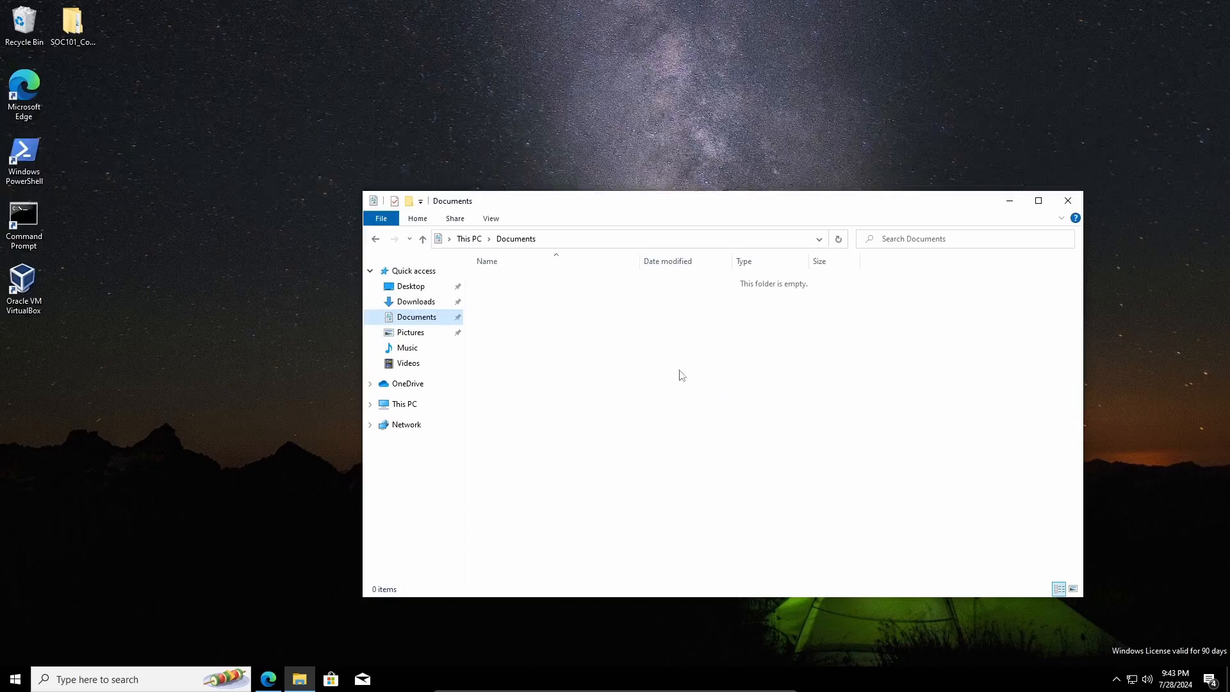
right_click(643, 334)
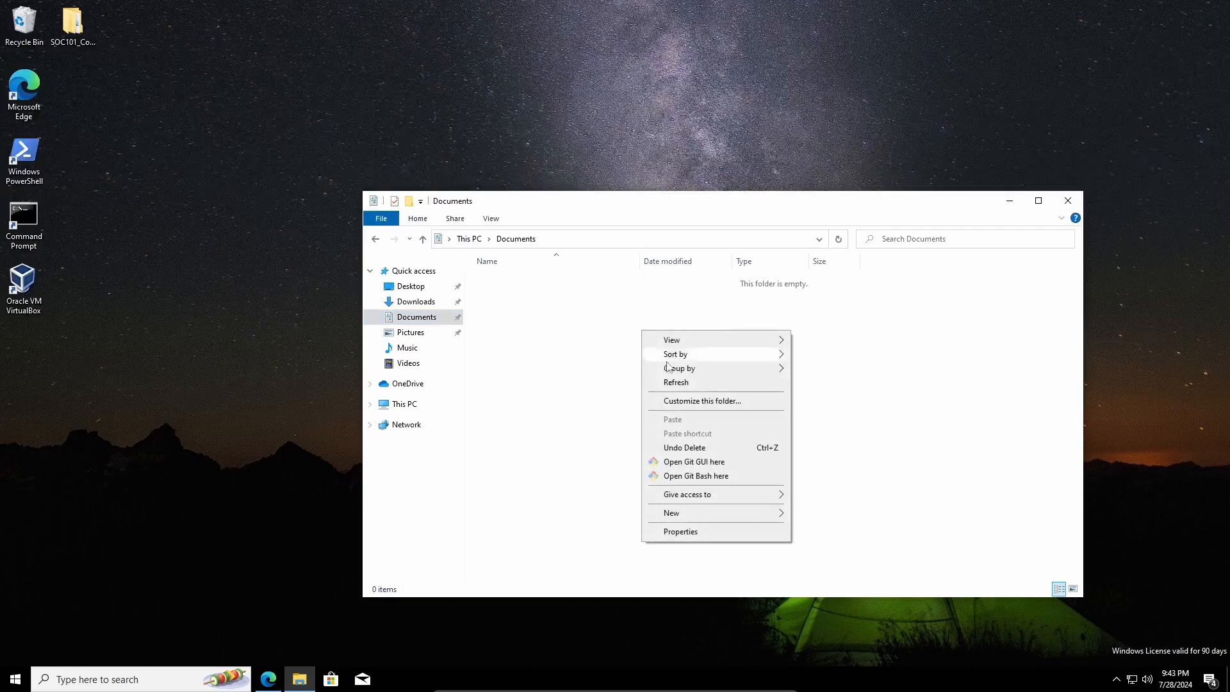
mouse_move(752, 514)
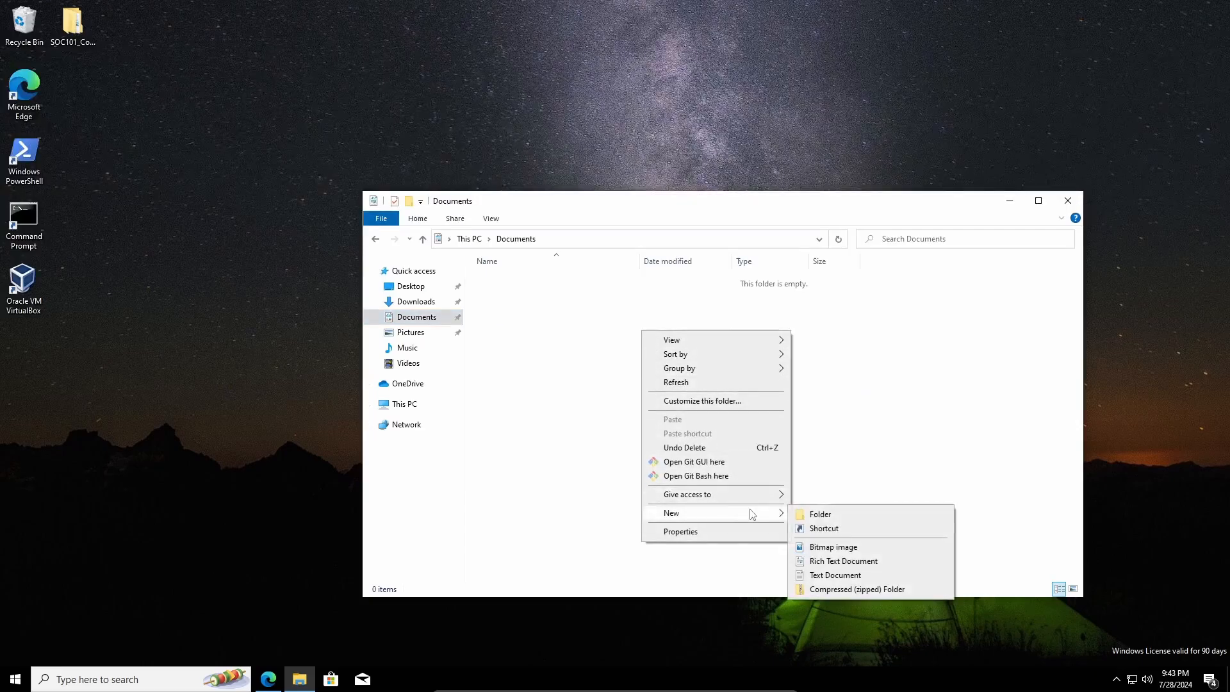
left_click(808, 514)
type("Virtual Machines")
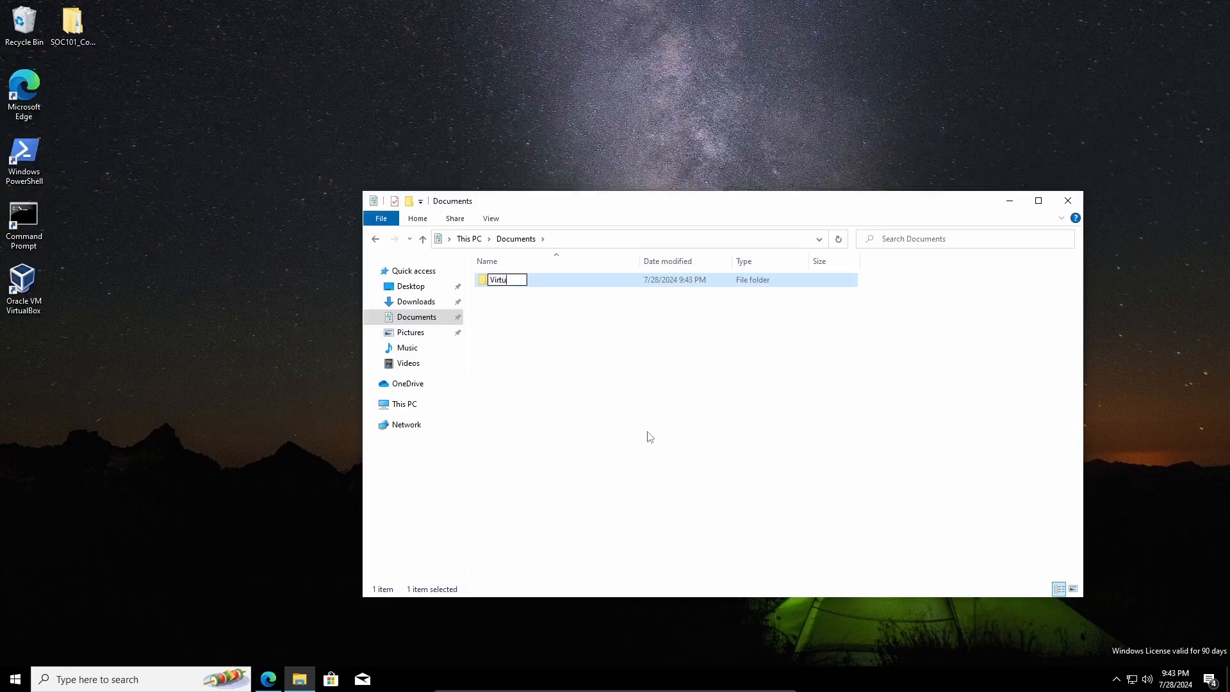
key("Return")
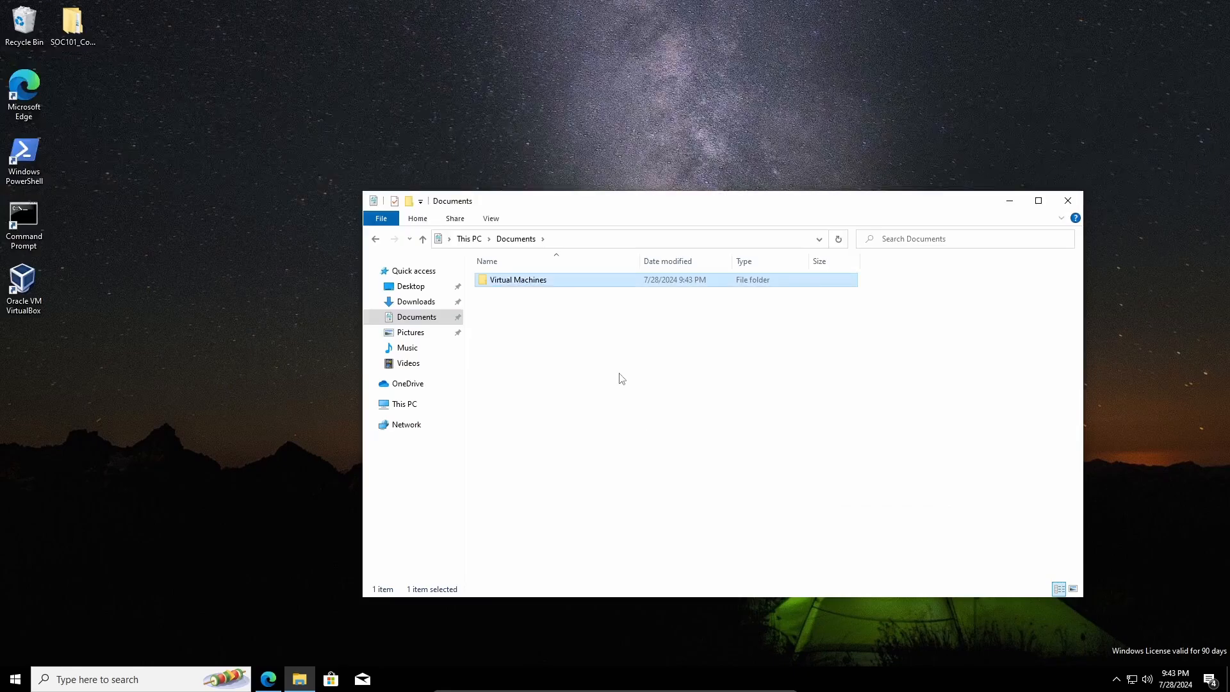
key("Return")
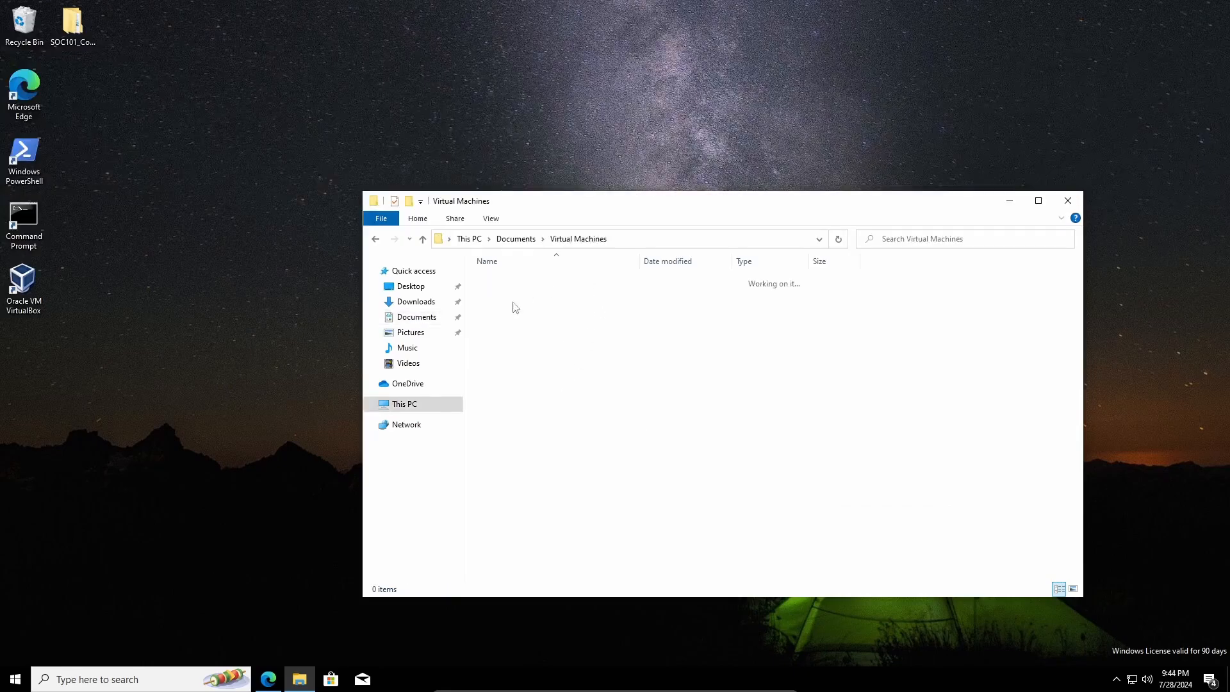
- Create an 'SOC101' folder inside Virtual Machines and open it
right_click(549, 314)
mouse_move(640, 497)
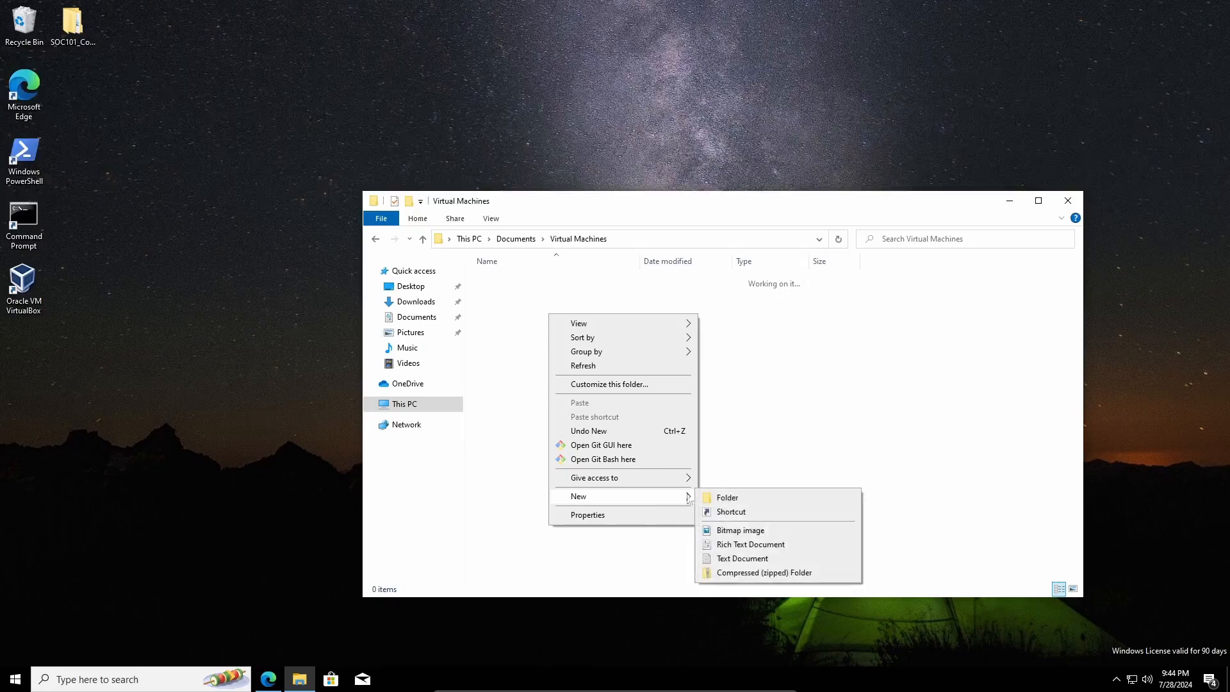
left_click(727, 497)
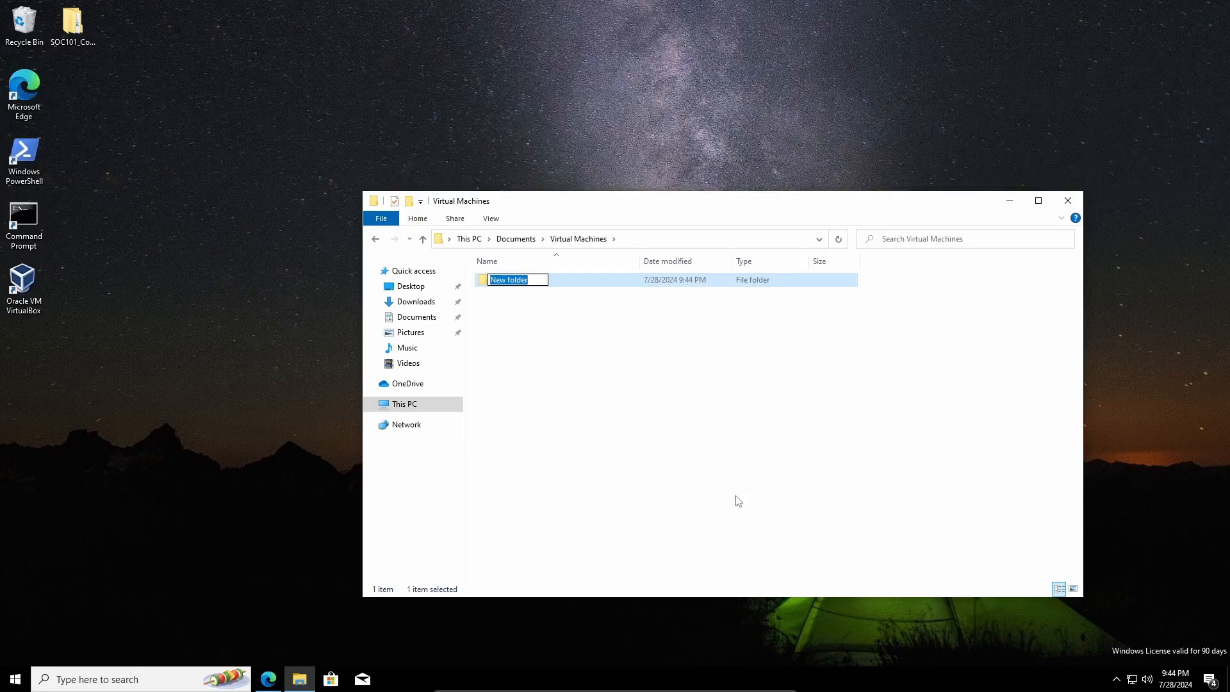
type("SOC101")
left_click(736, 499)
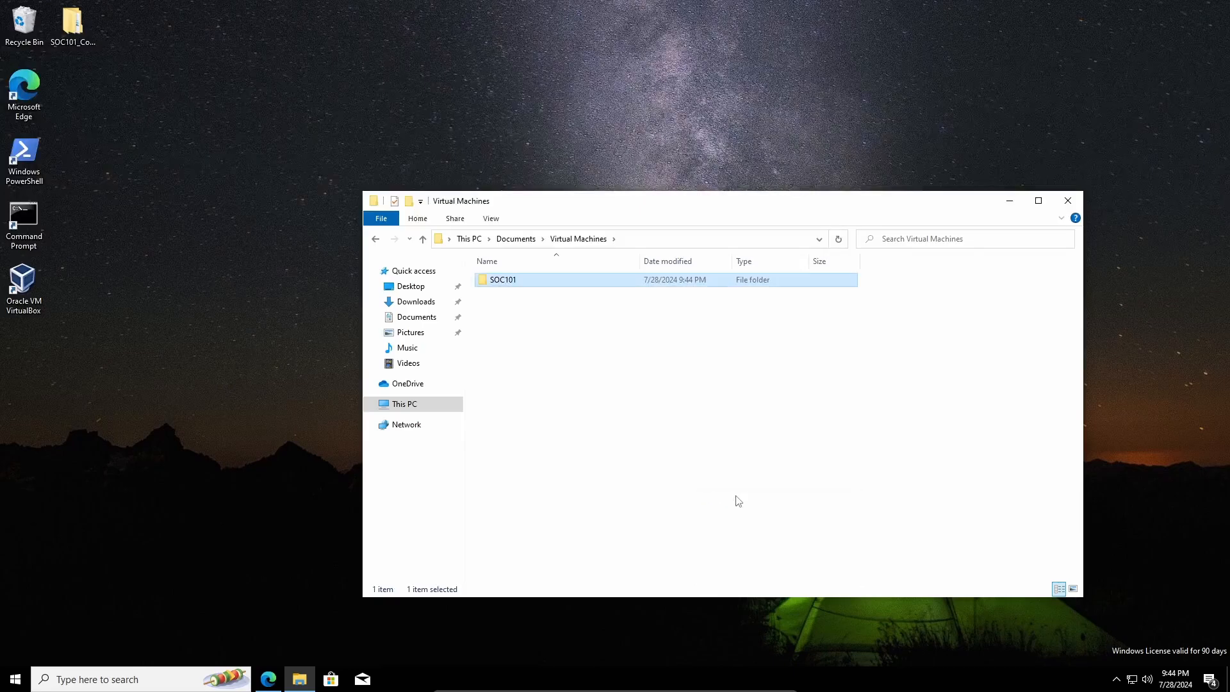
double_click(521, 287)
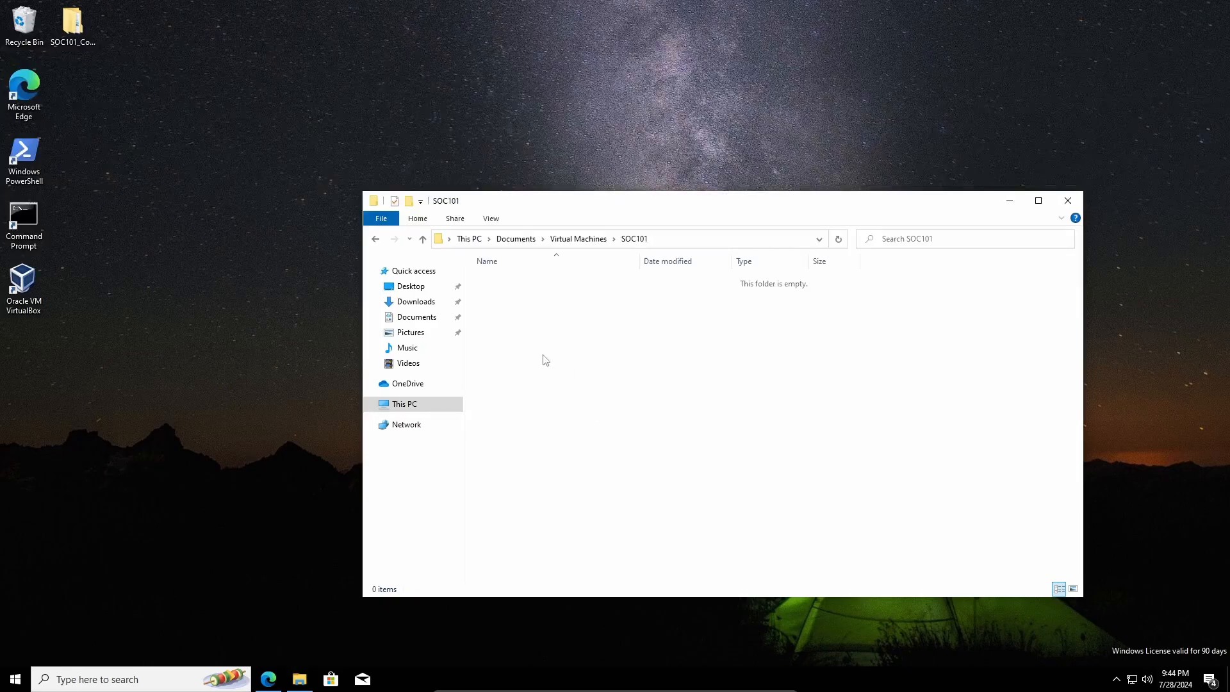
- Drag the Windows 10 Enterprise ISO from Downloads into SOC101, then close the Downloads window
right_click(299, 679)
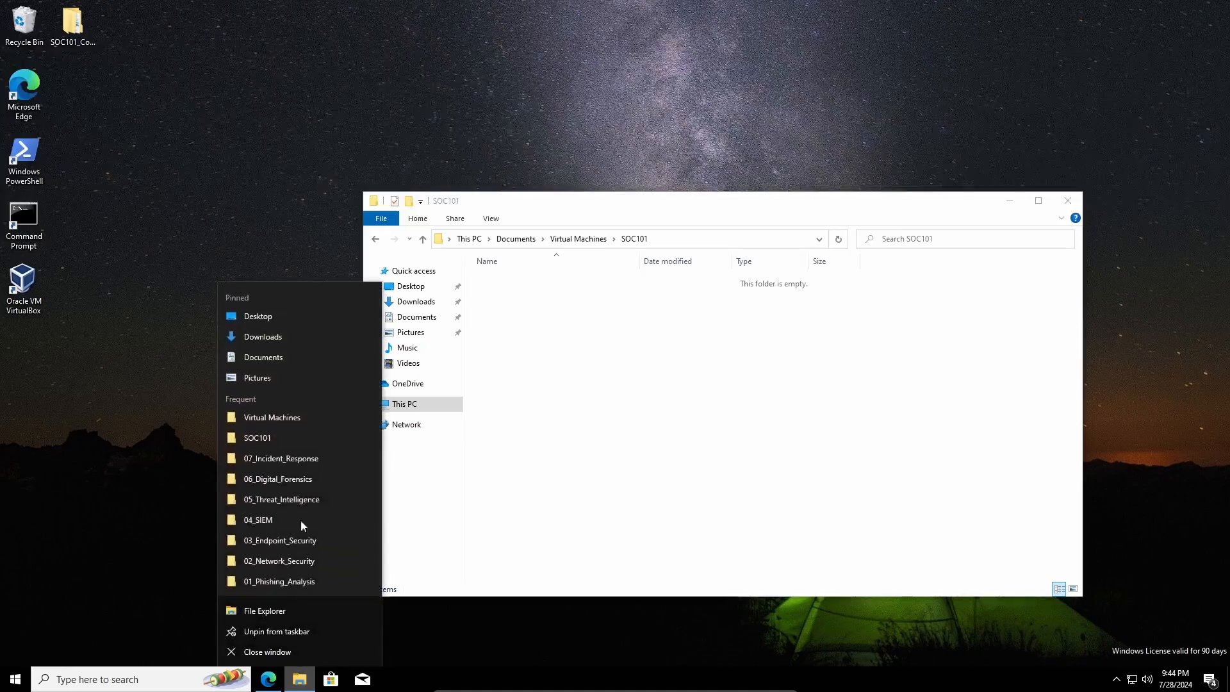
left_click(267, 337)
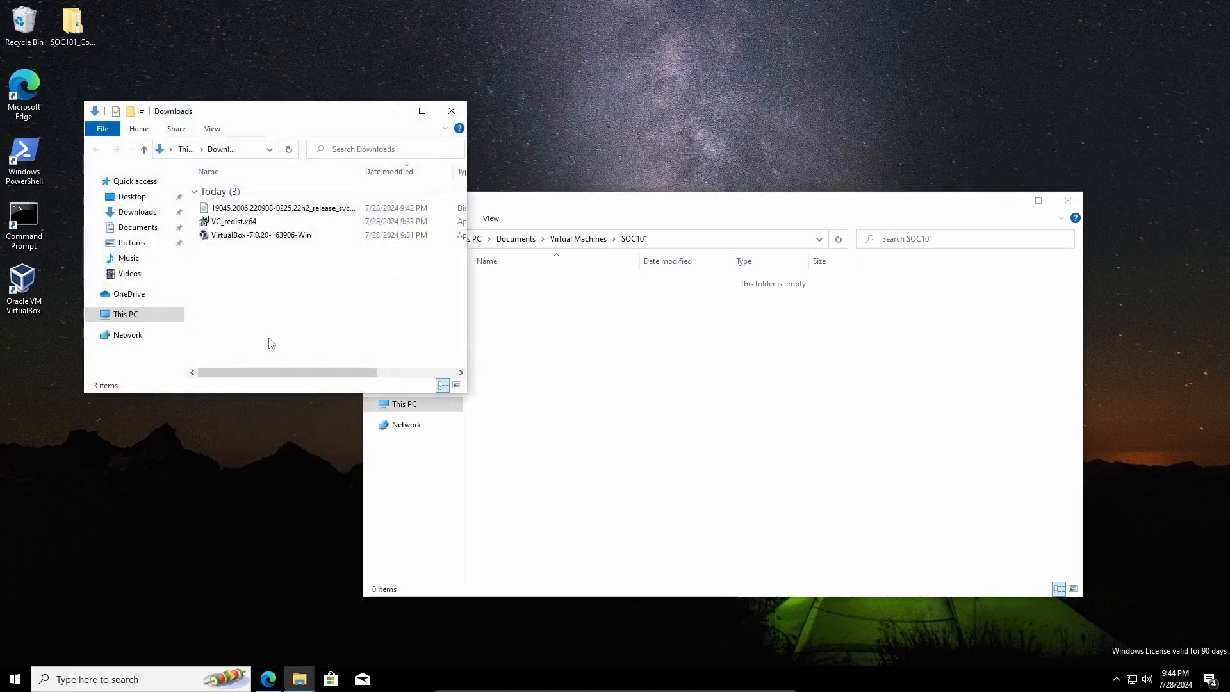
left_click(279, 210)
left_click_drag(270, 216, 709, 411)
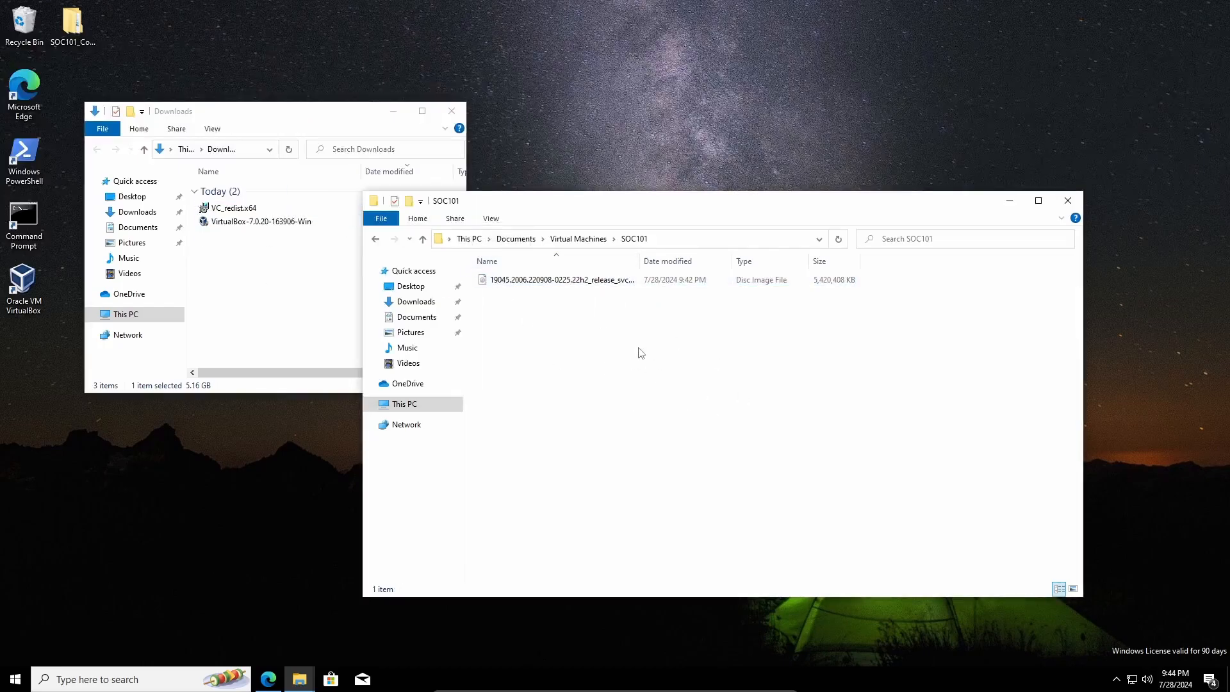
left_click(452, 111)
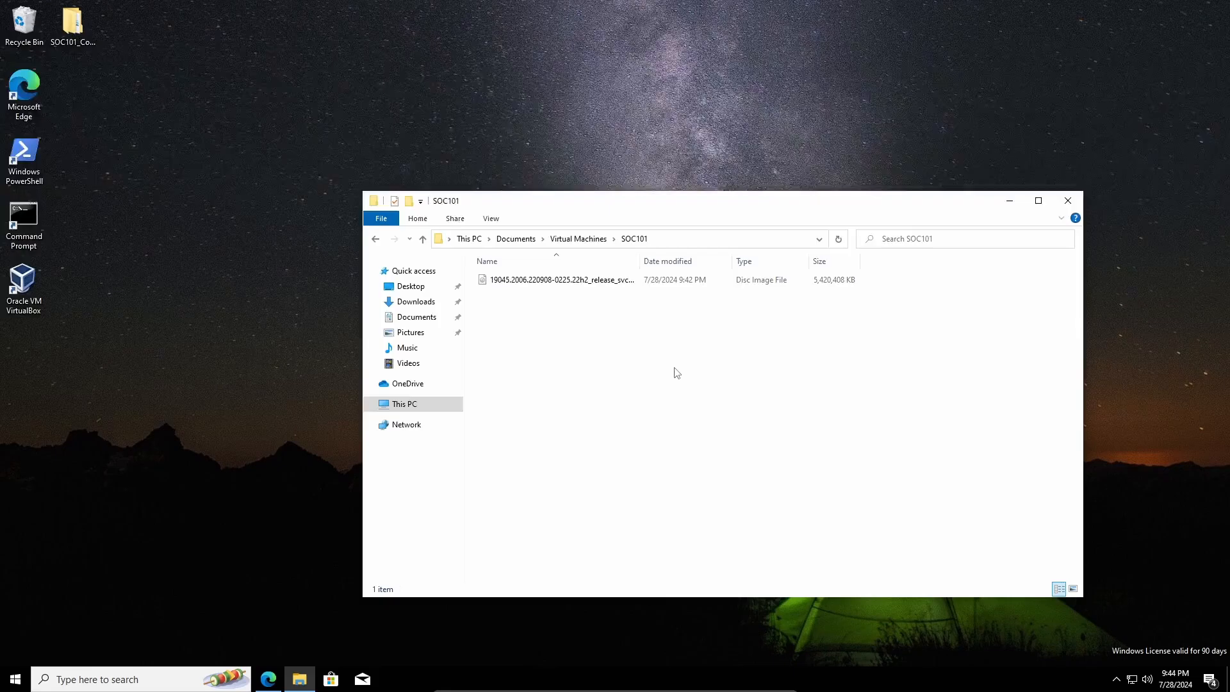
- Close the SOC101 window and start a new VM named SOC101-Windows10
left_click(1067, 201)
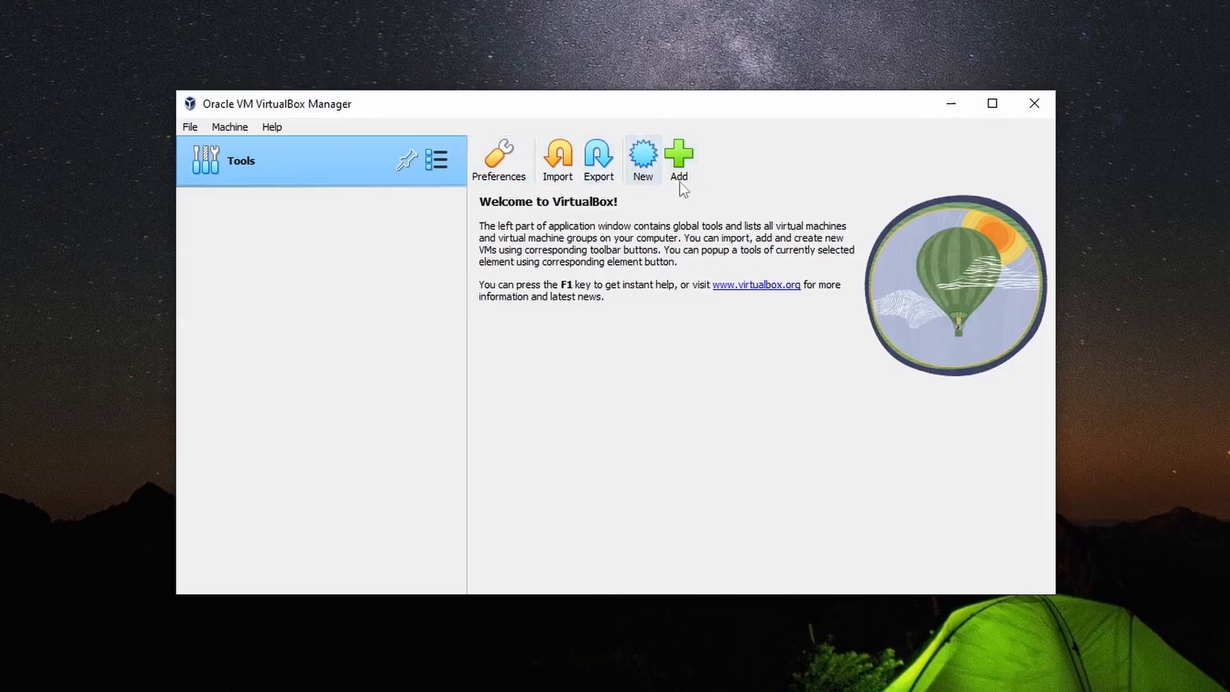
left_click(651, 179)
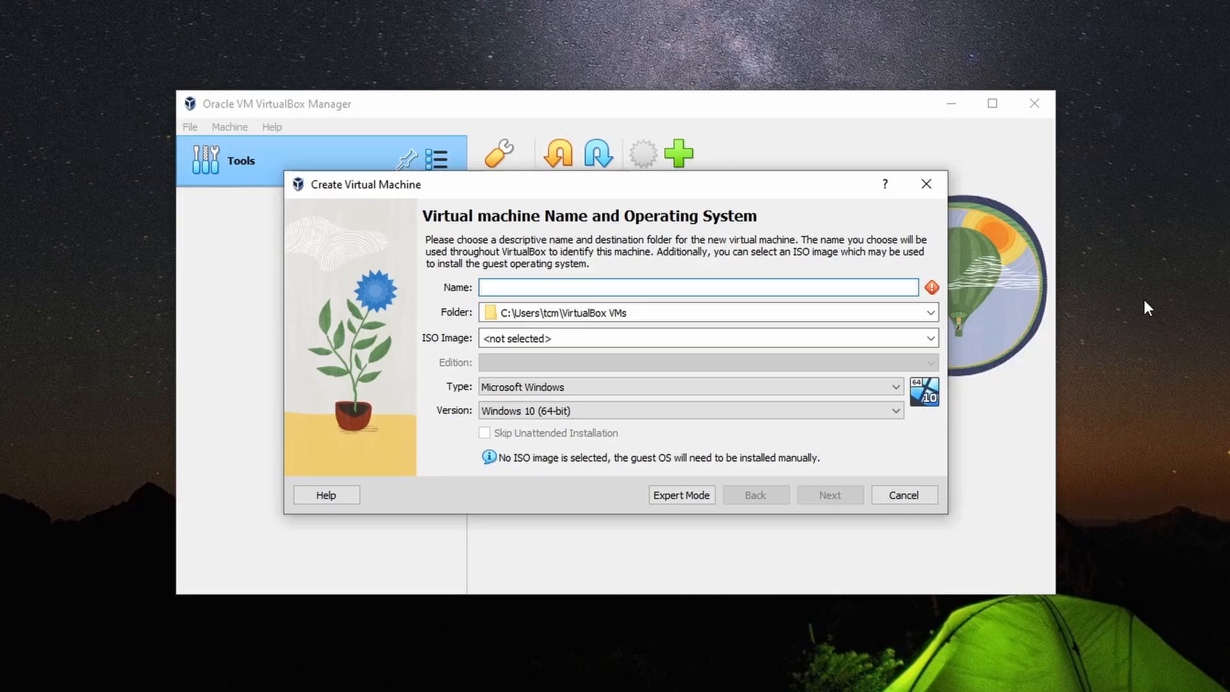
type("SOC101-Windows10")
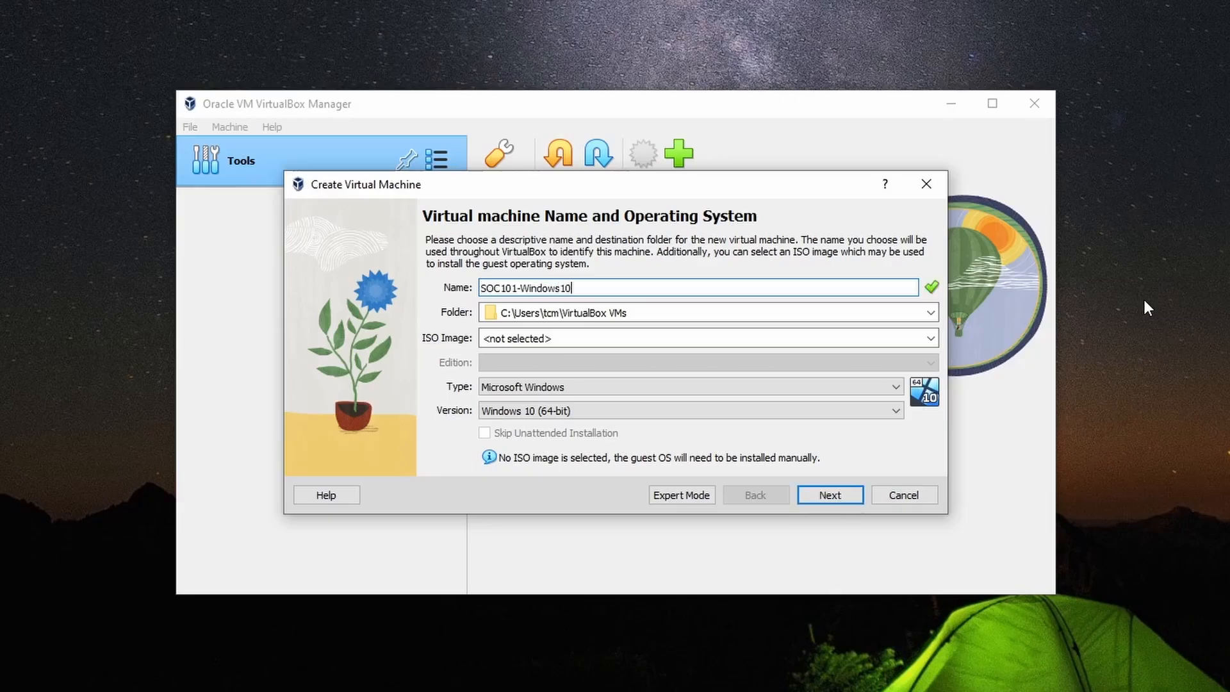
left_click(930, 312)
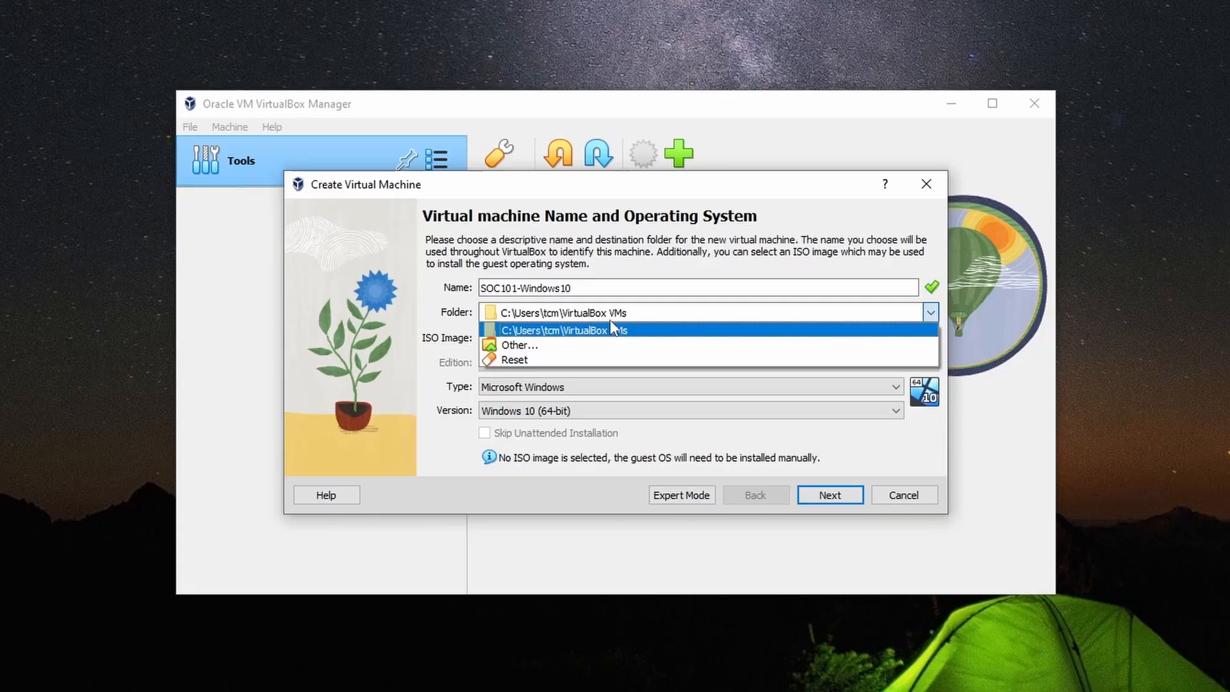
- Set the VM's storage folder to Documents\Virtual Machines\SOC101
left_click(572, 345)
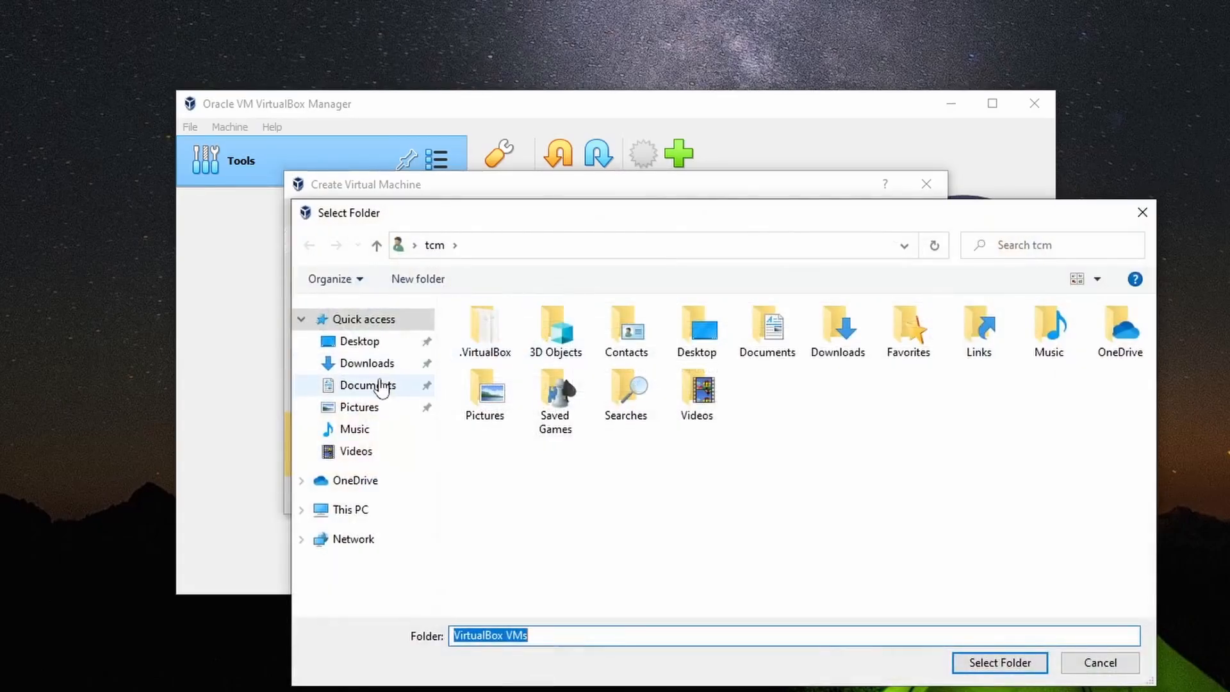
left_click(382, 387)
double_click(529, 346)
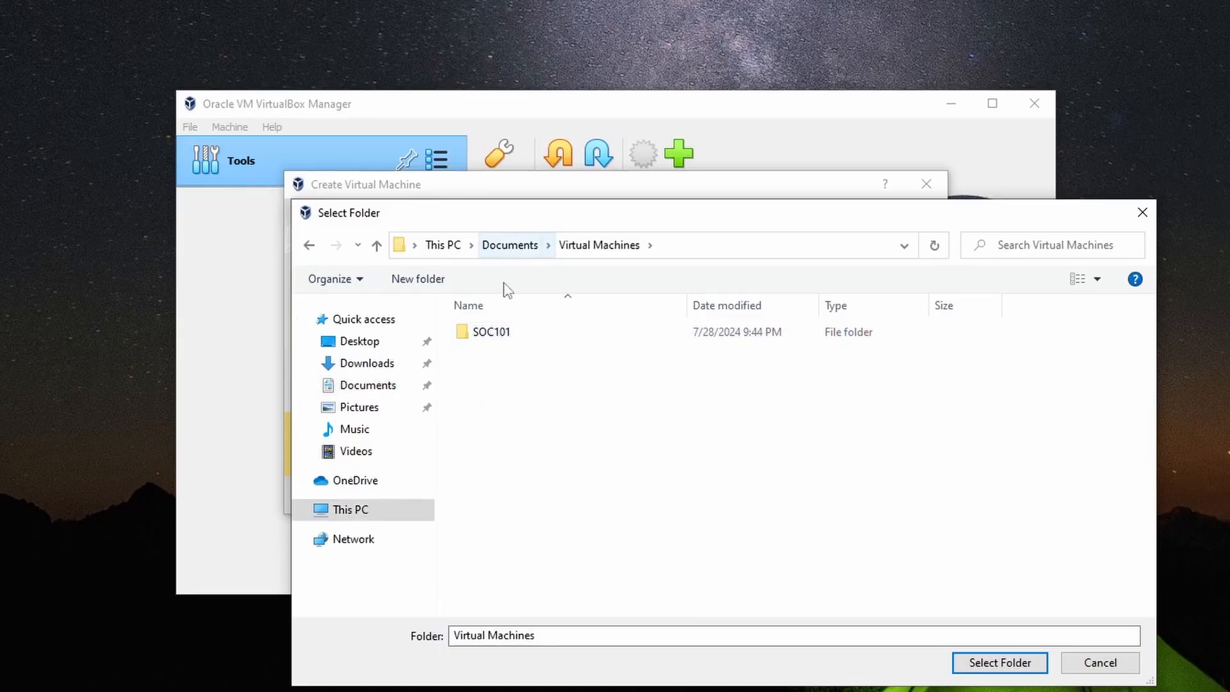
double_click(492, 333)
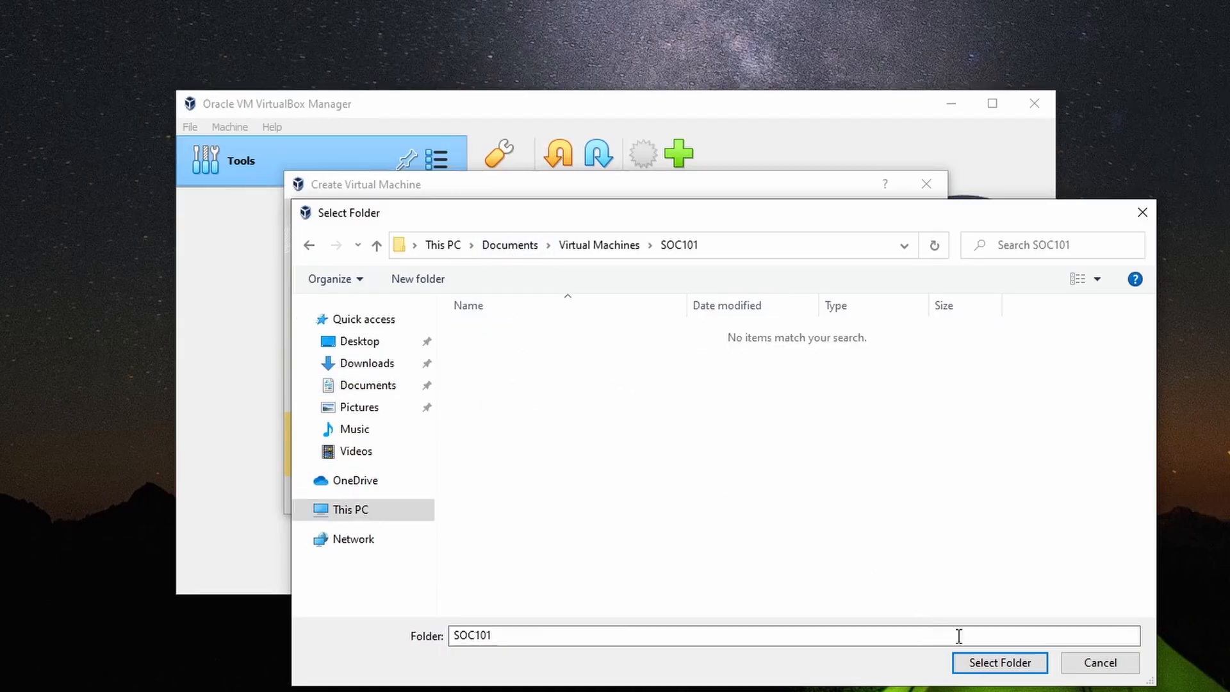
left_click(1005, 671)
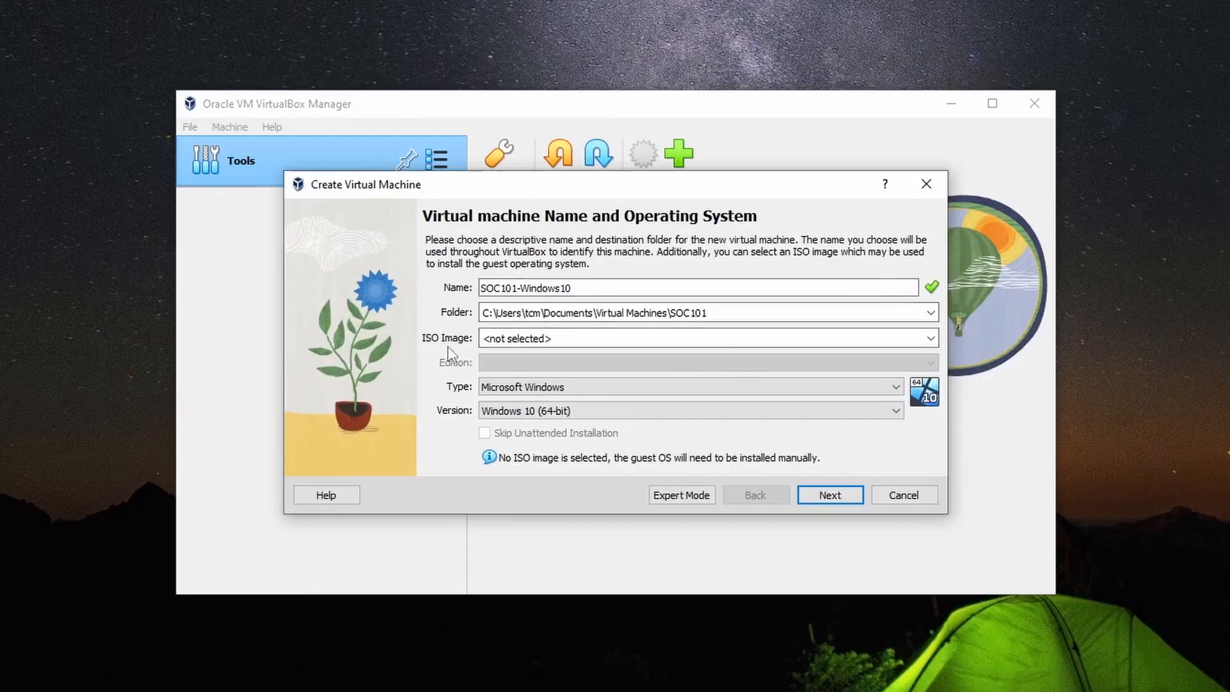
- Attach the Windows 10 Enterprise ISO from the SOC101 folder as the installation image
left_click(929, 339)
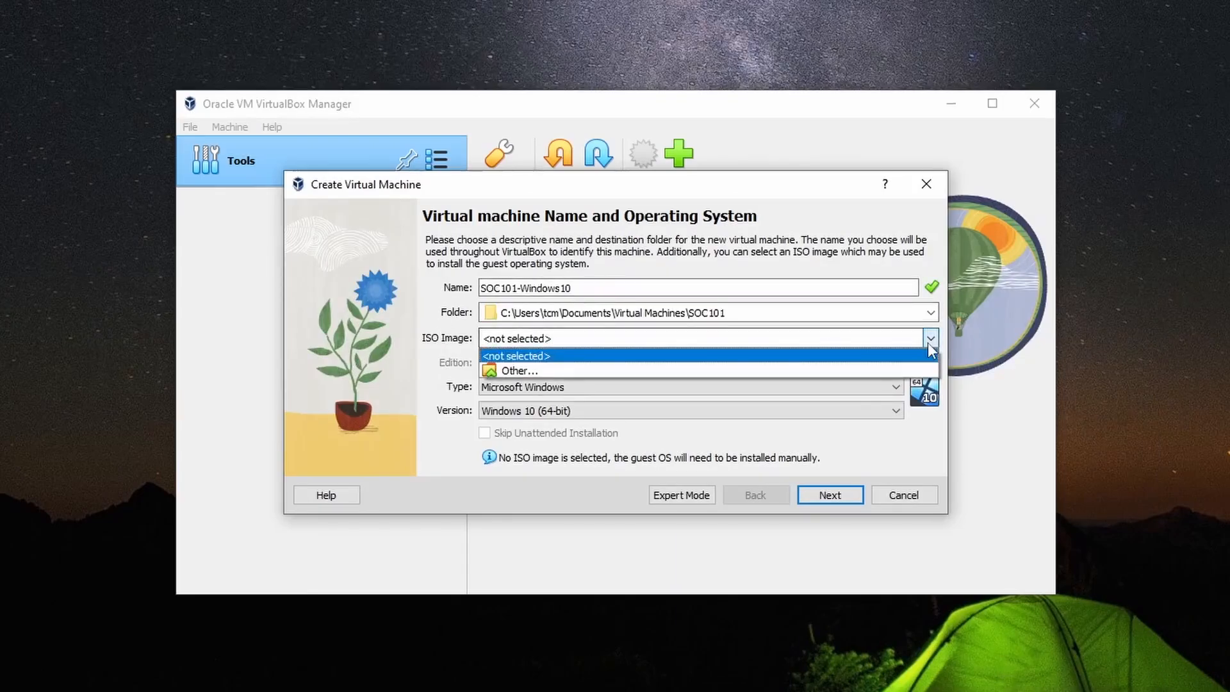
left_click(520, 370)
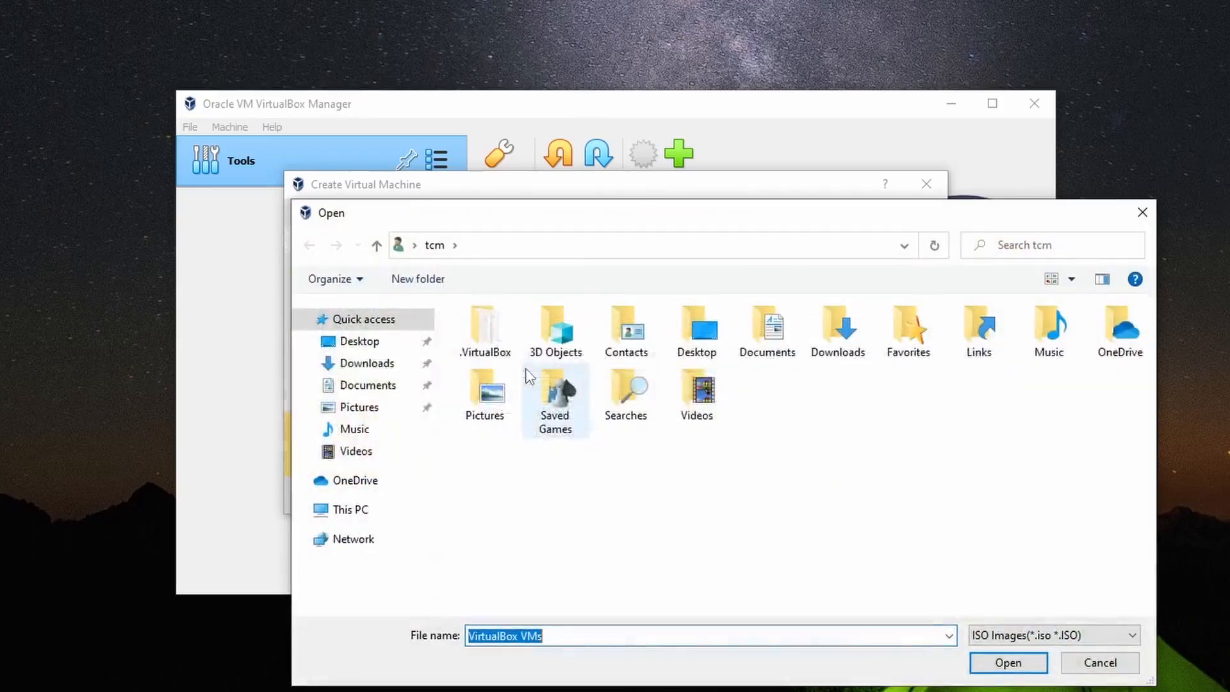
left_click(363, 387)
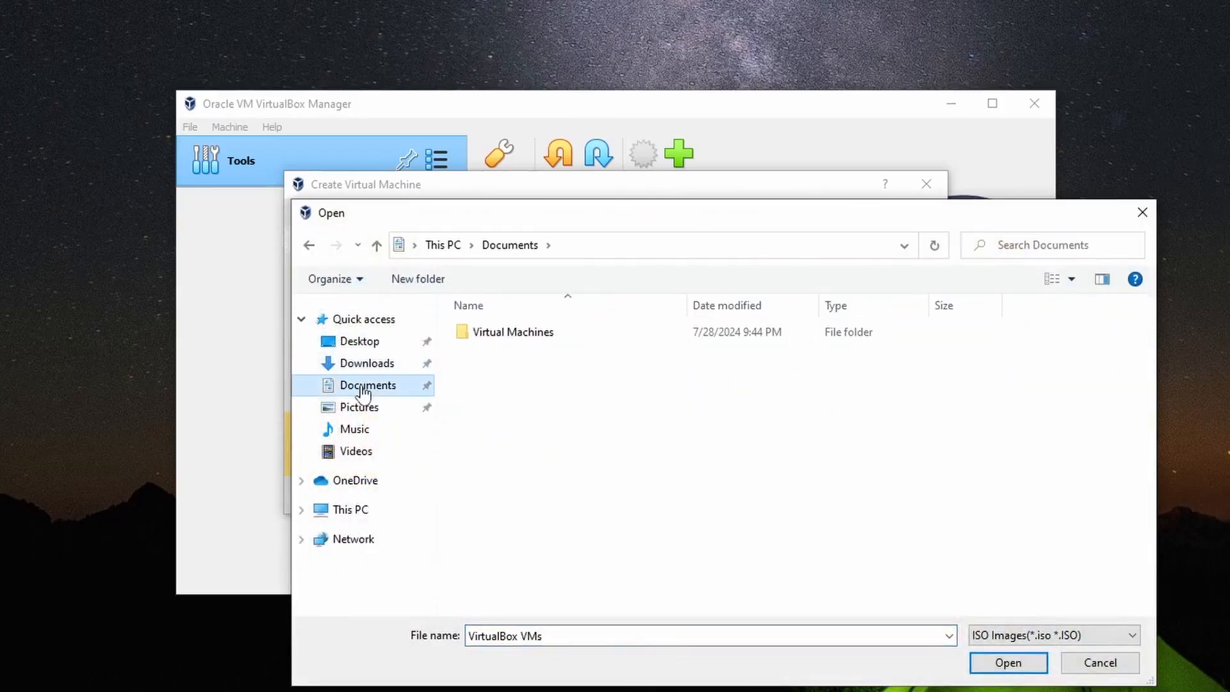
double_click(502, 337)
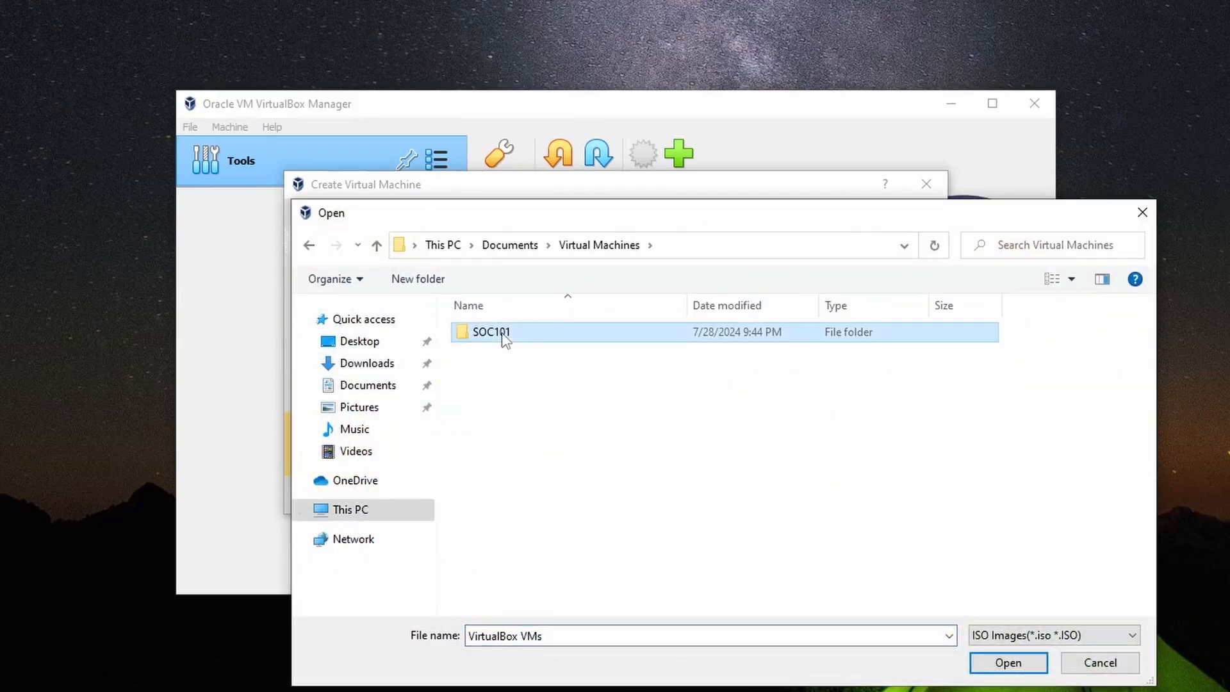
double_click(502, 338)
left_click(634, 333)
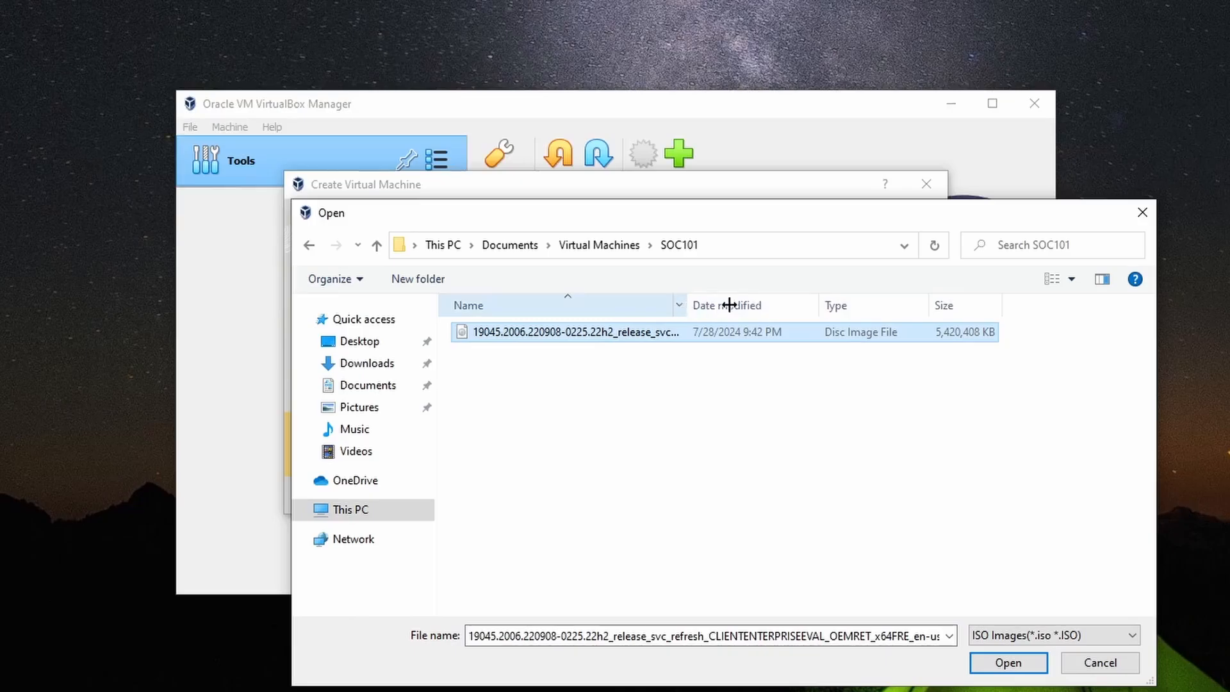
left_click_drag(729, 305, 840, 305)
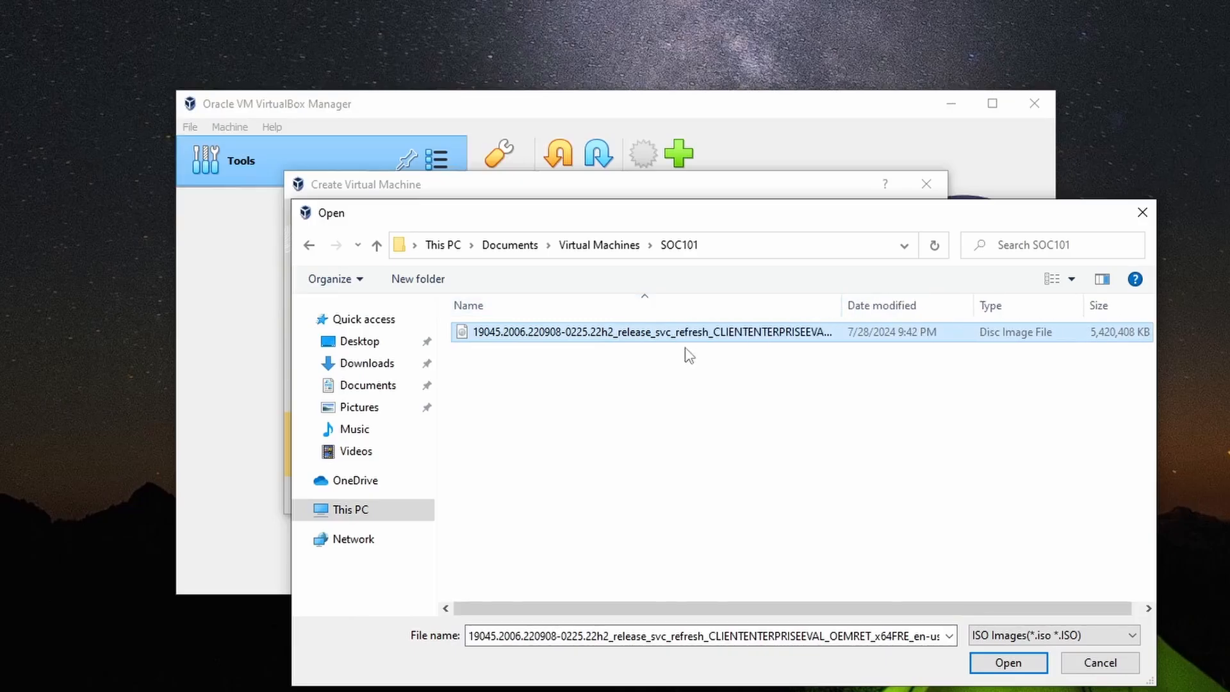
left_click(1000, 665)
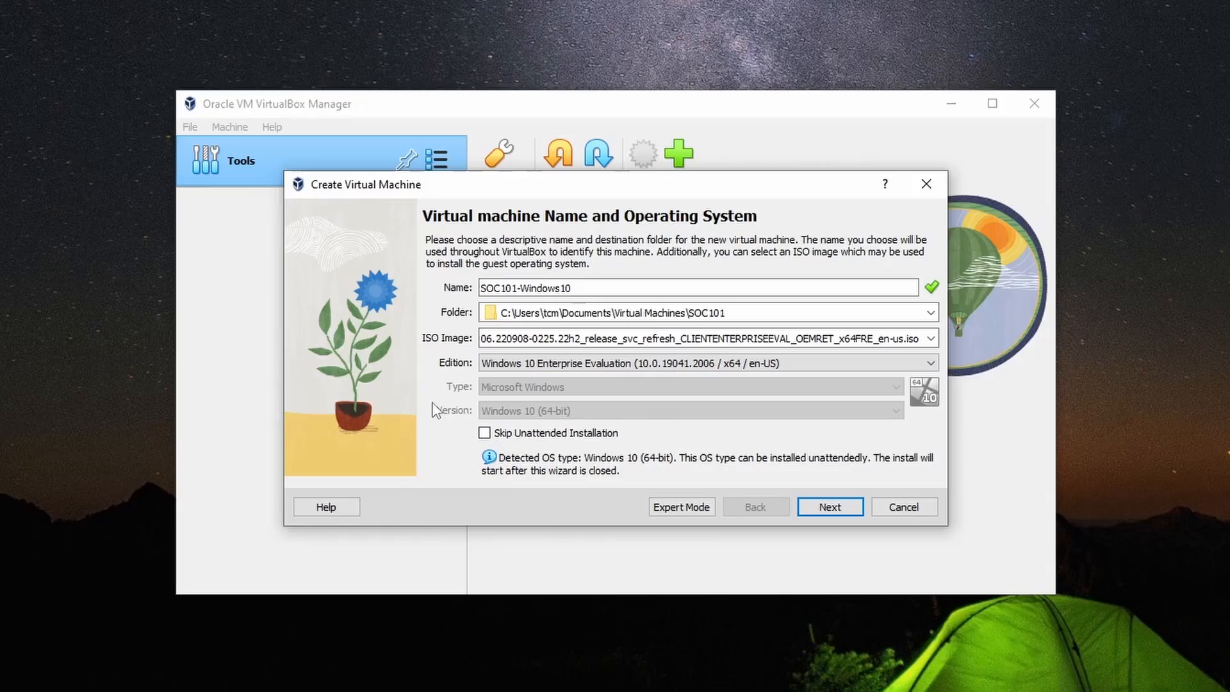
- Skip the unattended installation and continue to the Hardware page
left_click(484, 432)
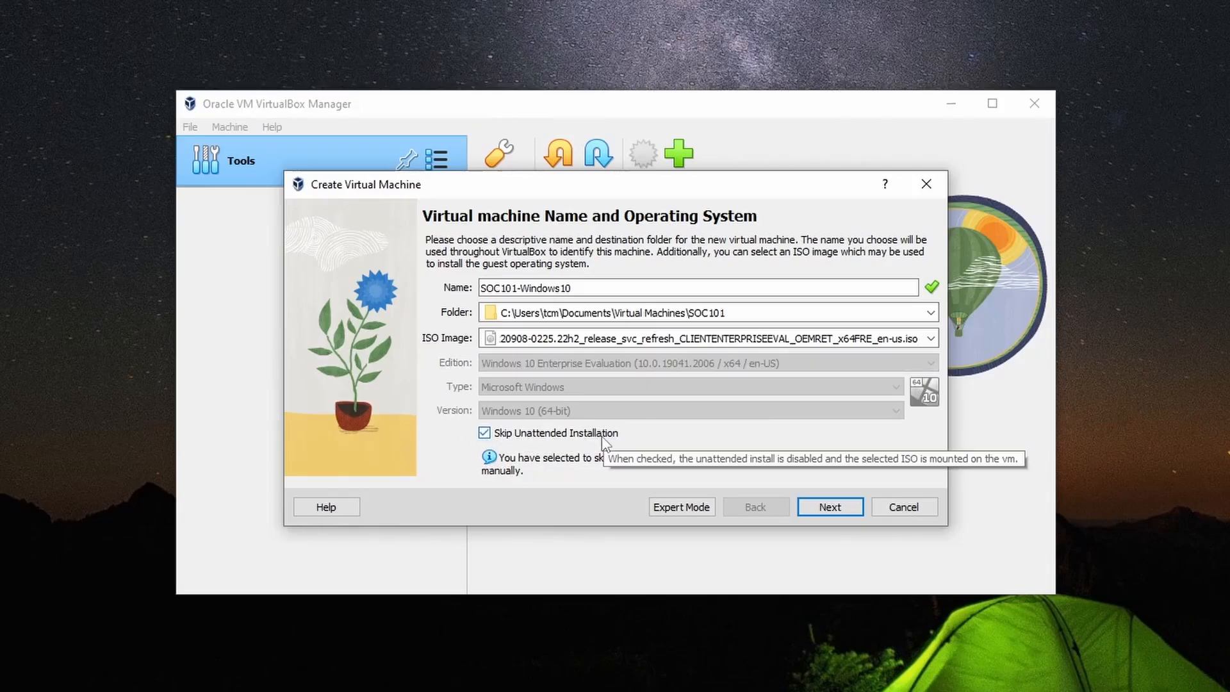
left_click(828, 506)
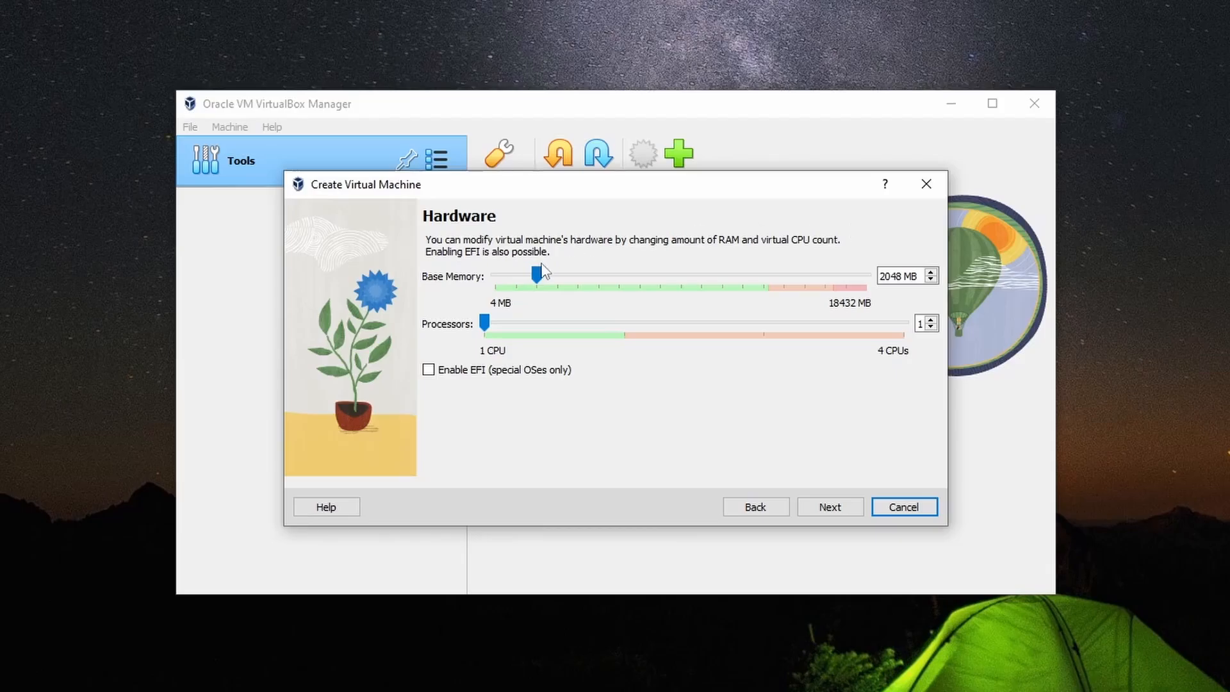
- Raise base memory to 8192 MB and continue to the virtual hard disk page
left_click_drag(538, 274, 660, 275)
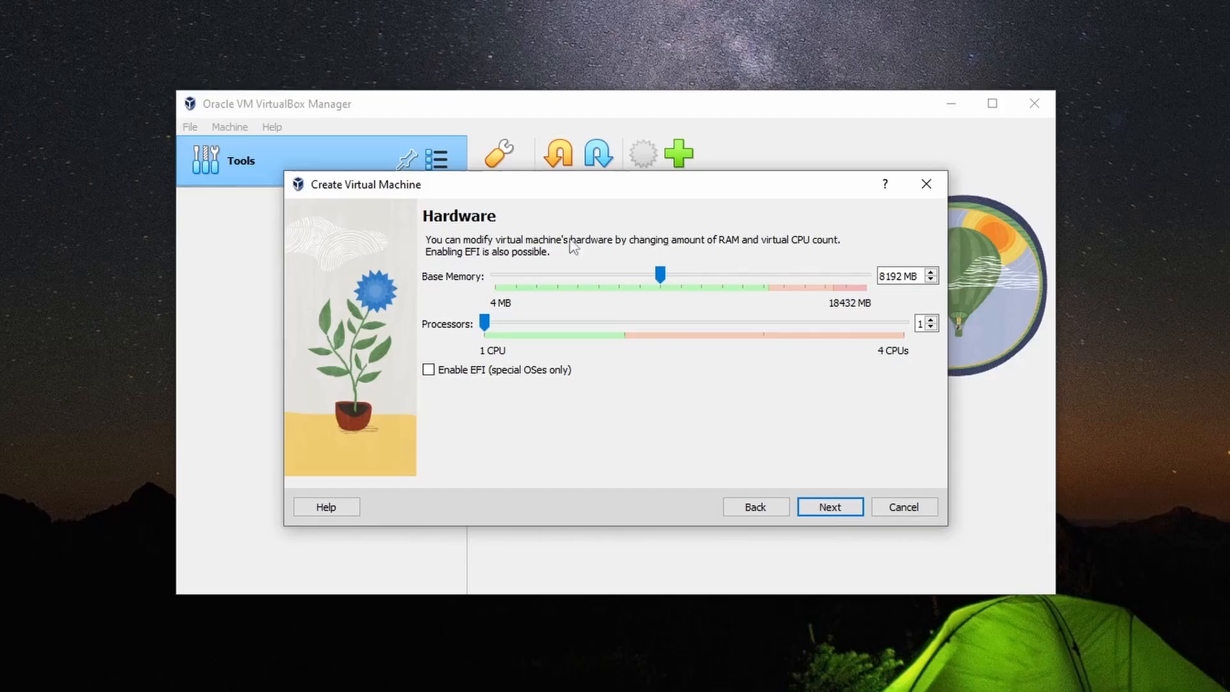
key("Return")
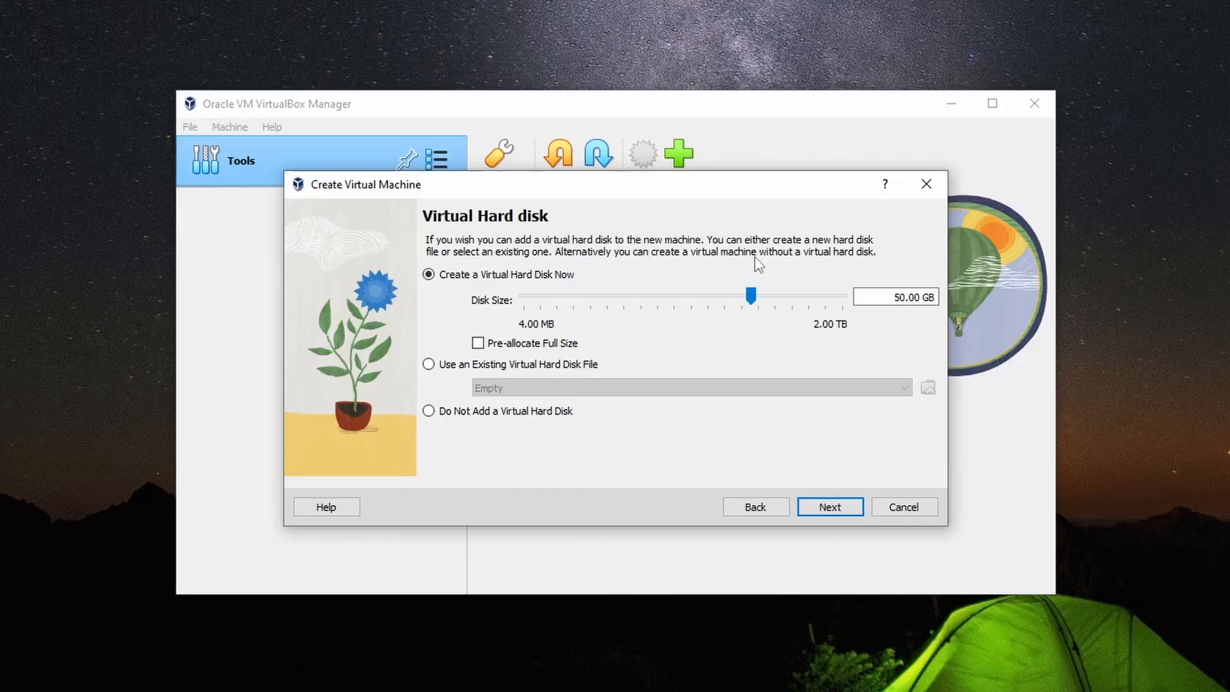
- Accept the 50 GB disk, review the summary, and finish creating SOC101-Windows10
left_click(834, 511)
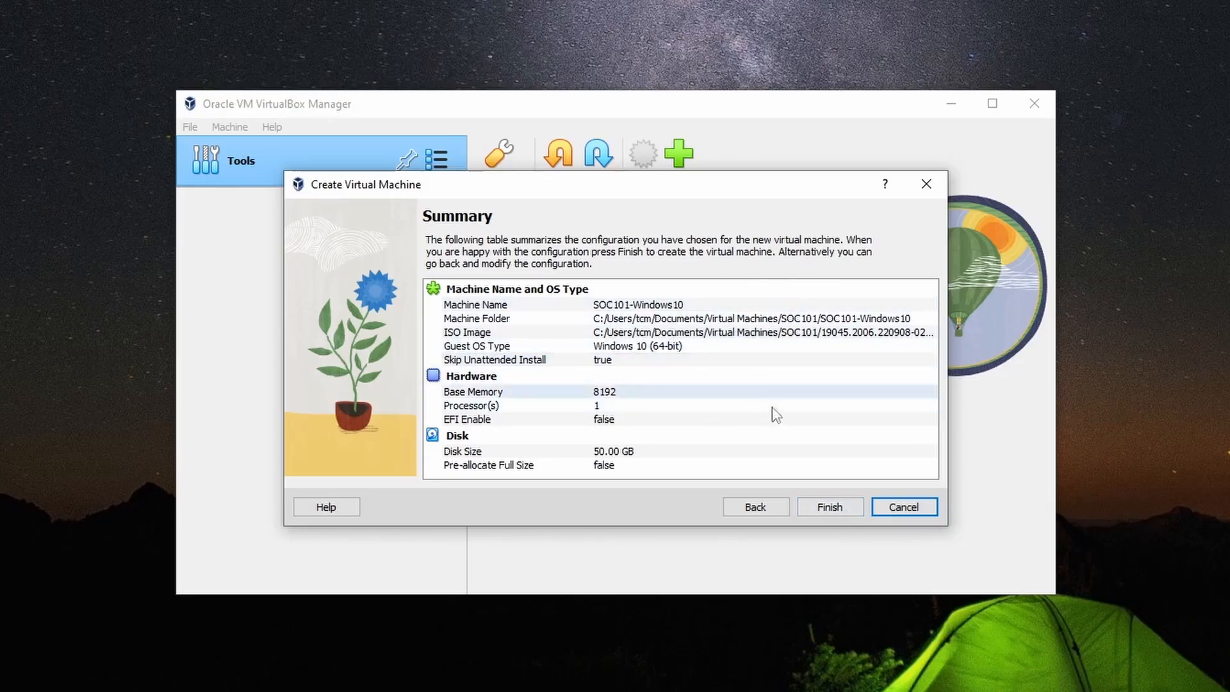
left_click(835, 509)
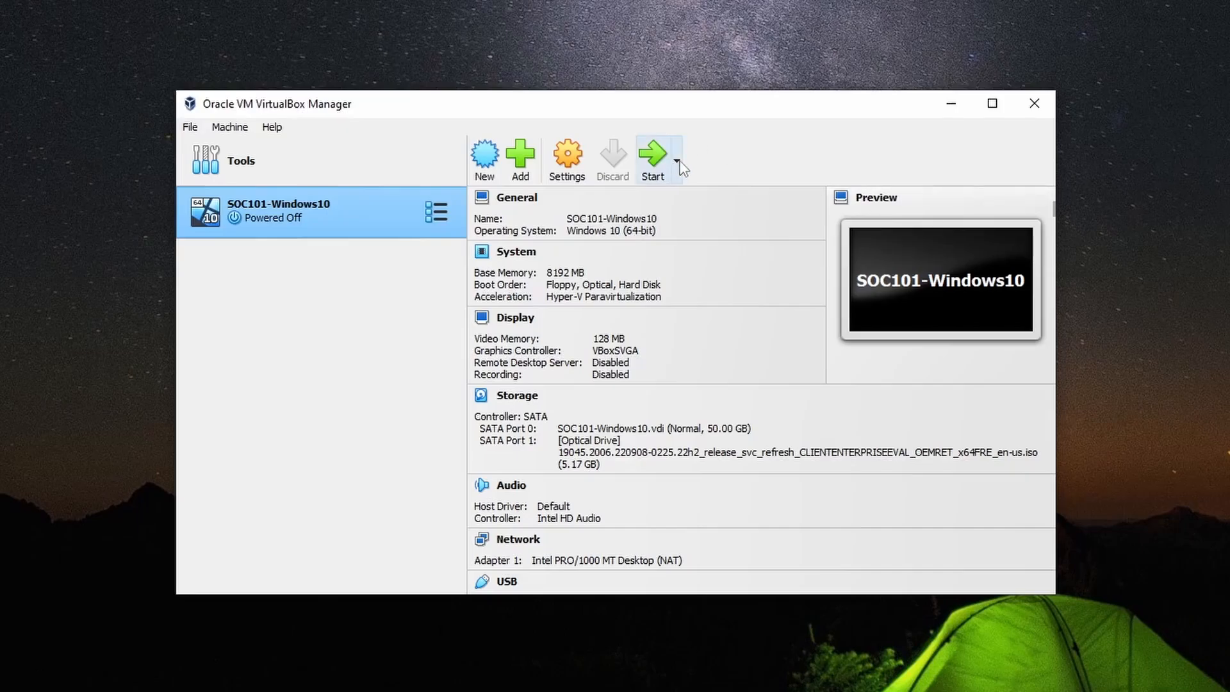
- Start the SOC101-Windows10 virtual machine so it boots into Windows Setup
left_click(659, 168)
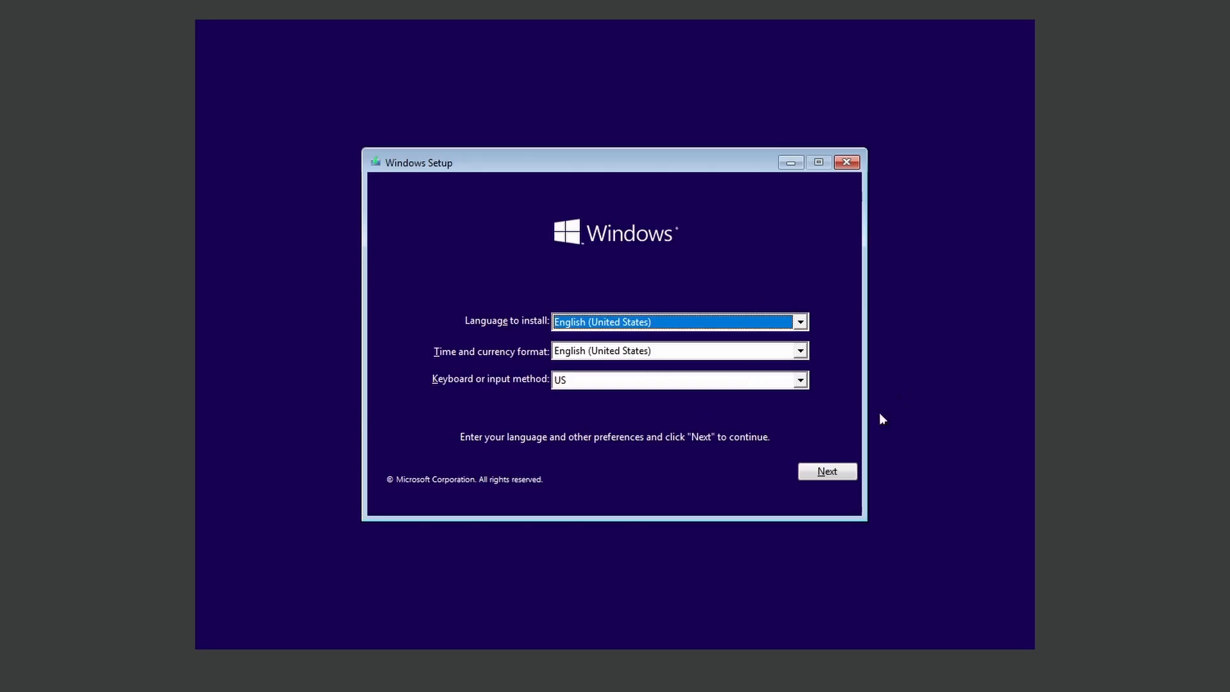
- Keep English (United States) defaults, choose Install now, and accept the Windows license terms
left_click(828, 472)
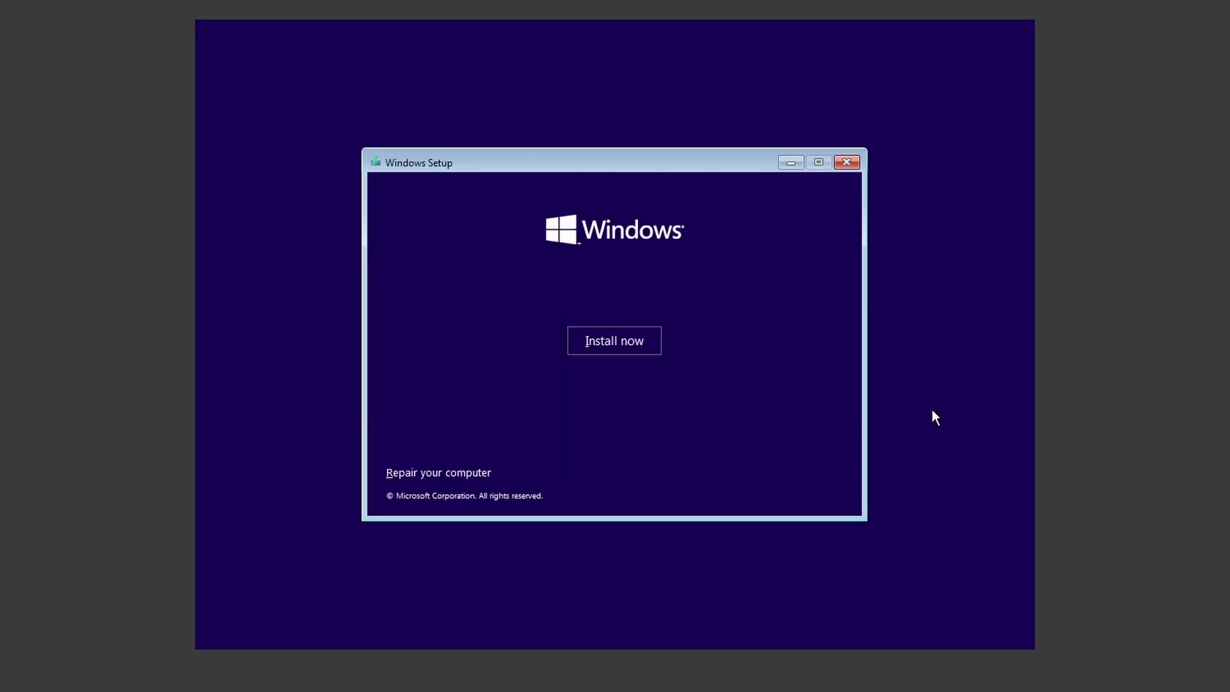
left_click(626, 344)
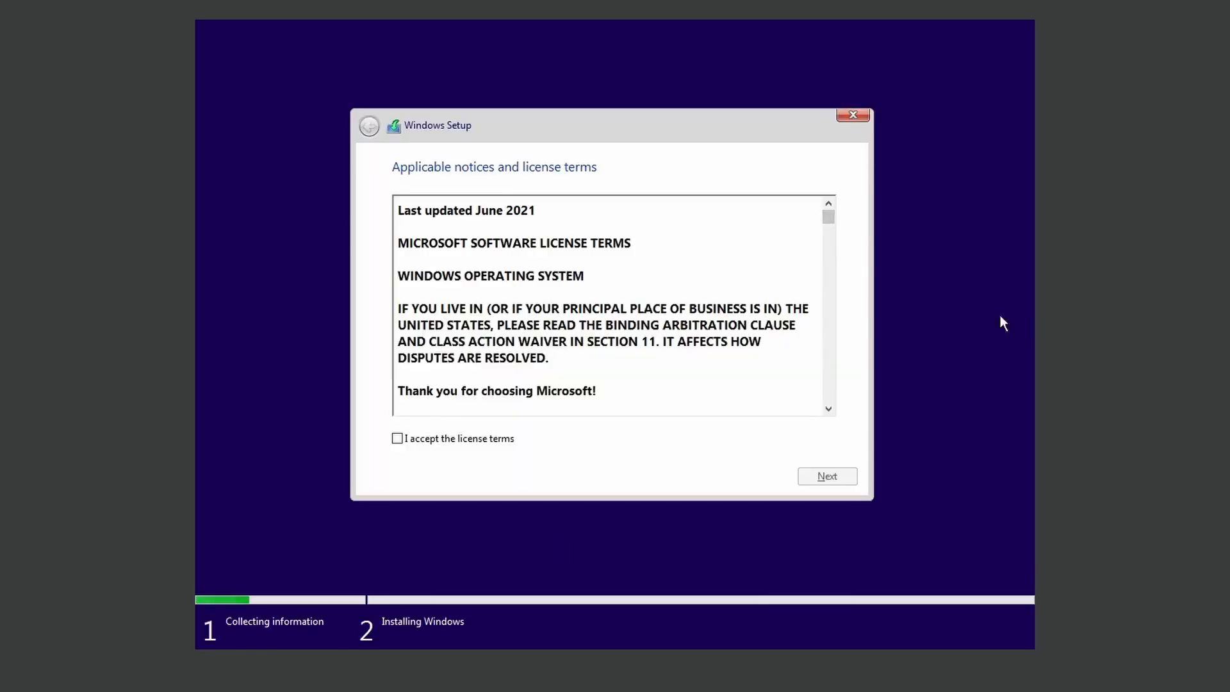
scroll(613, 295, "down", 3)
scroll(614, 294, "down", 10)
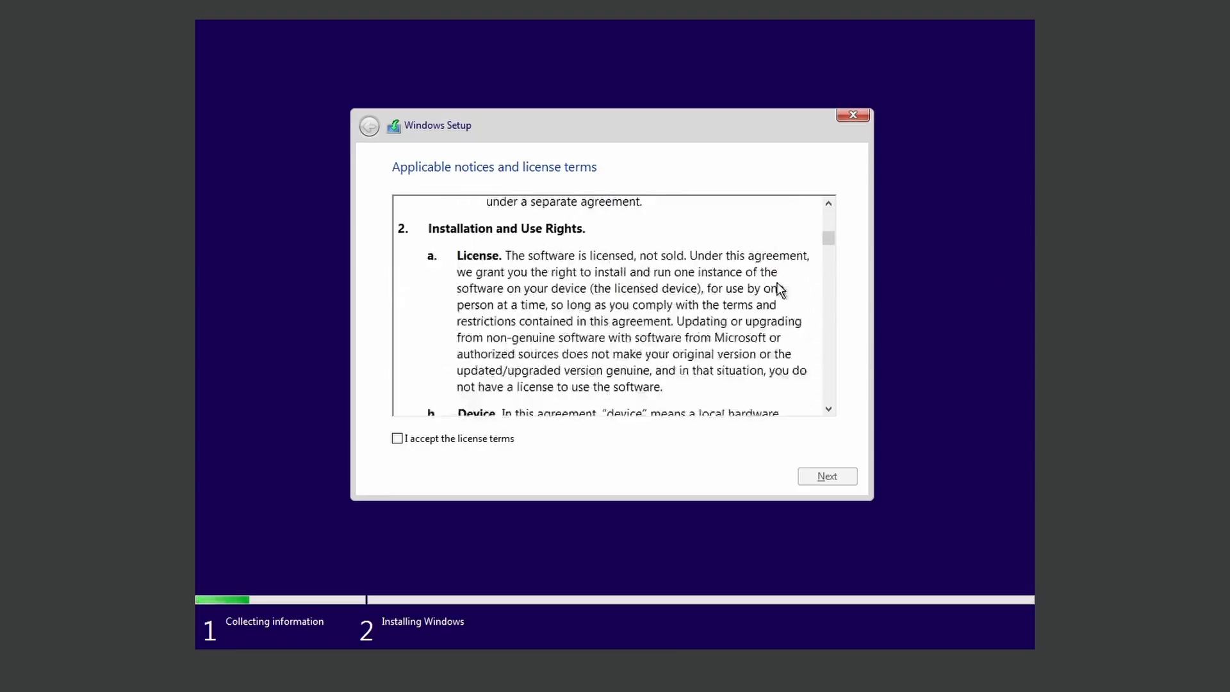
left_click_drag(823, 242, 759, 381)
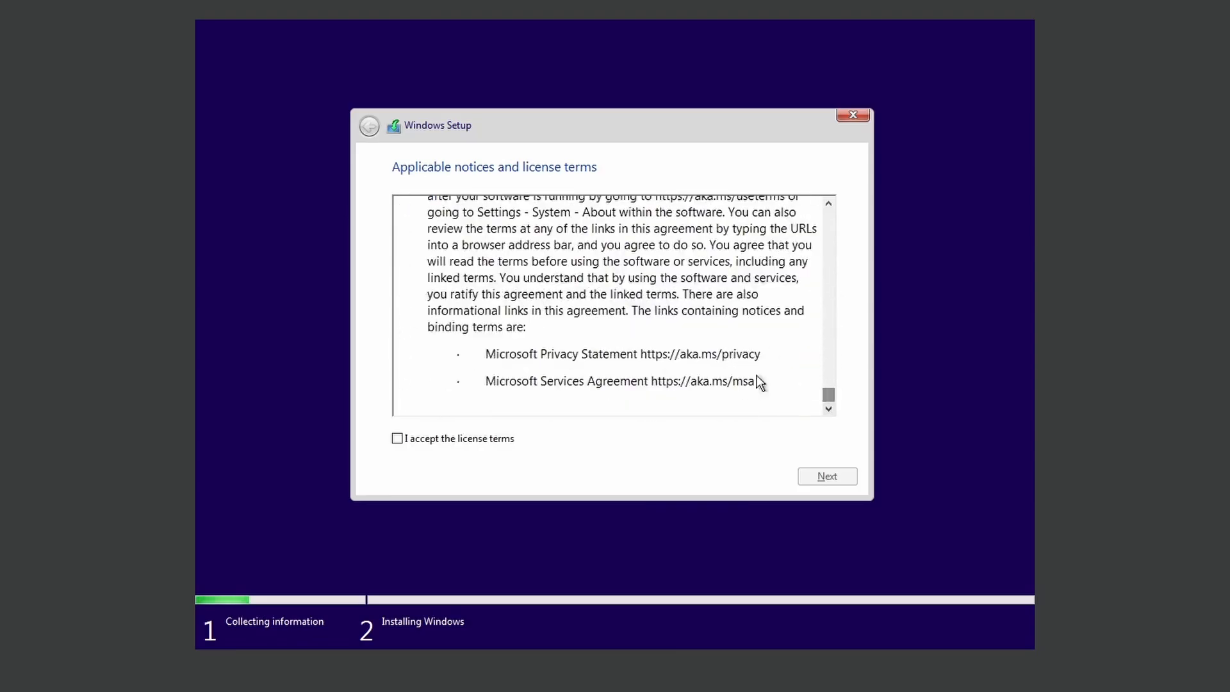
left_click(409, 443)
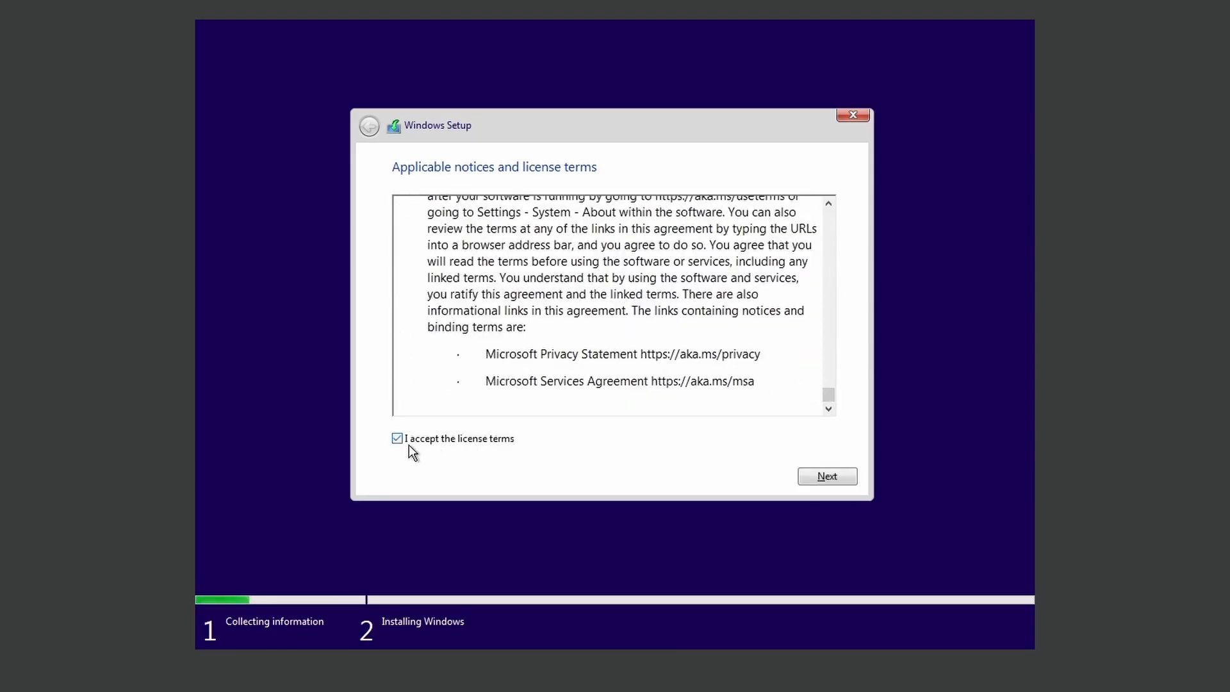
left_click(831, 475)
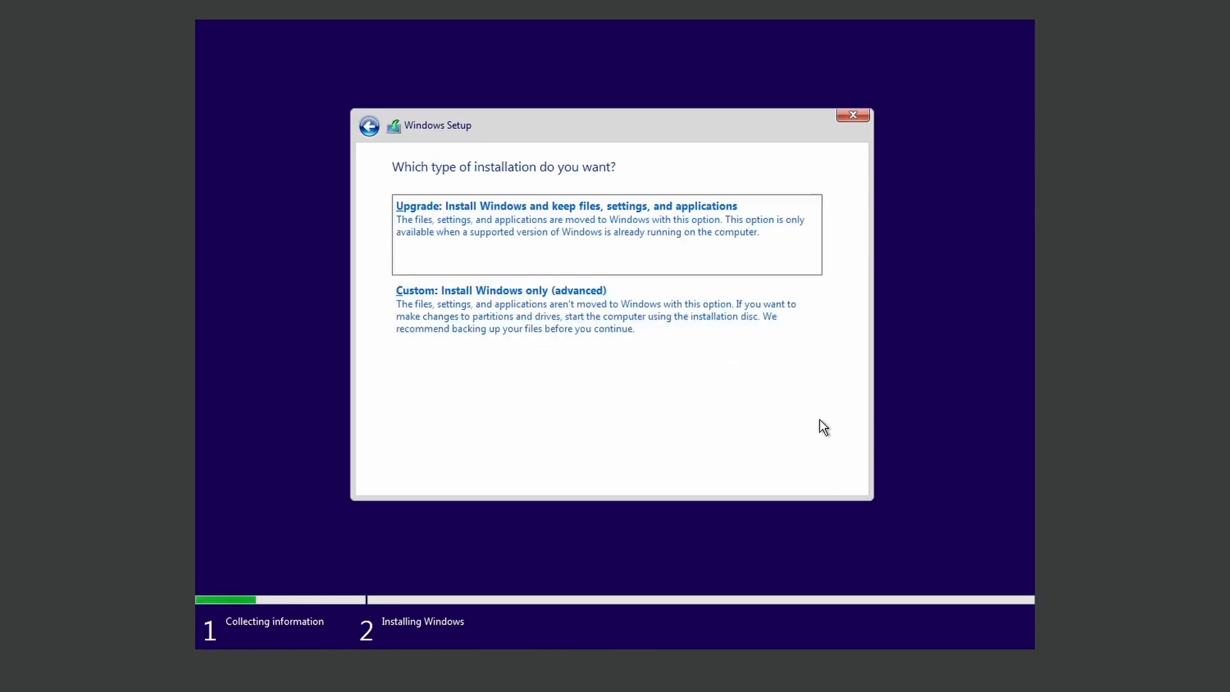
- Choose a custom install, create a 51200 MB partition on the unallocated drive, and install Windows there
left_click(521, 307)
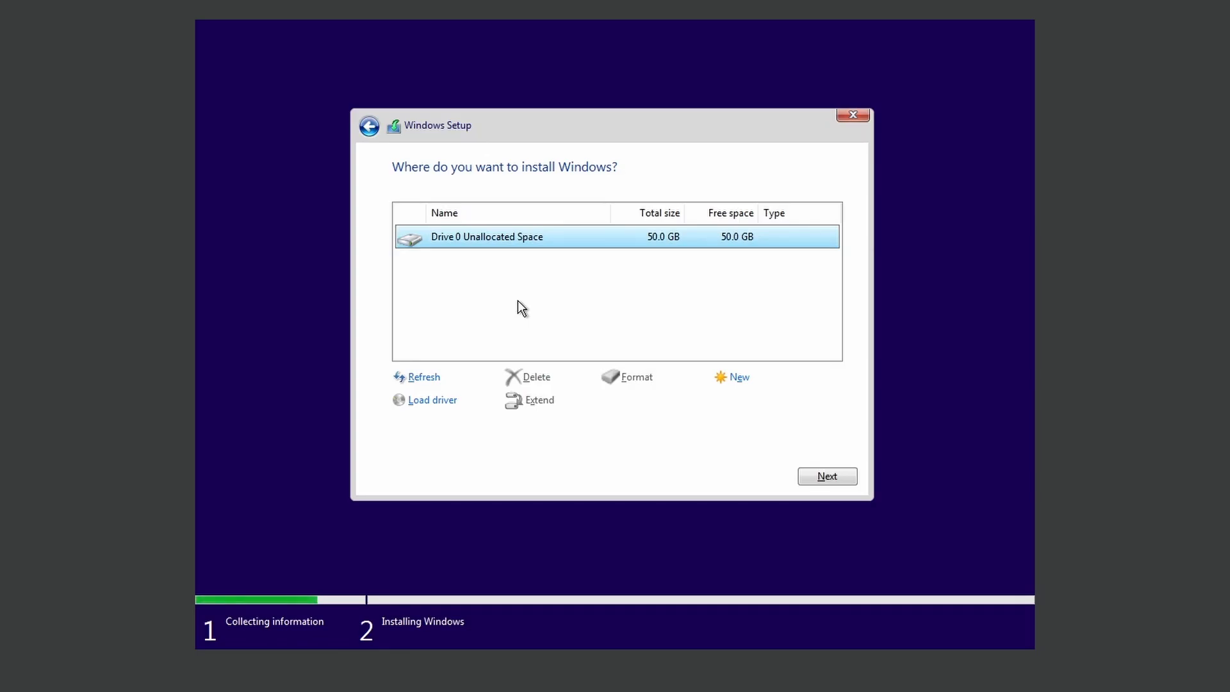
left_click(735, 380)
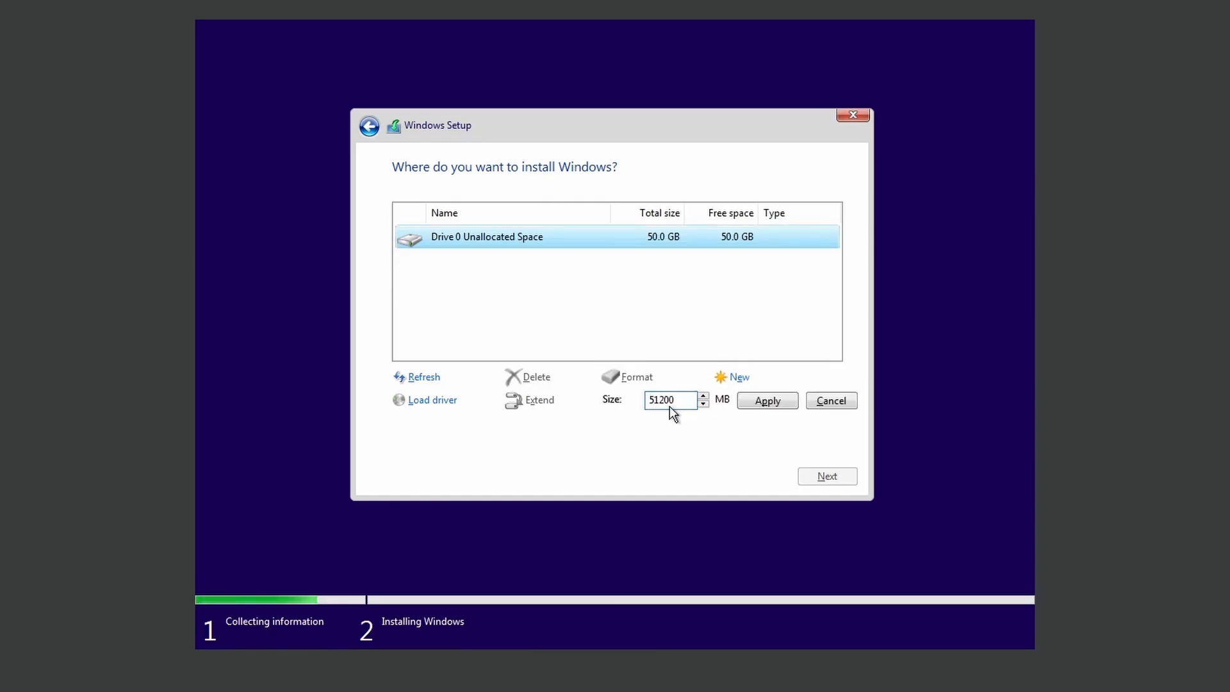
left_click(750, 403)
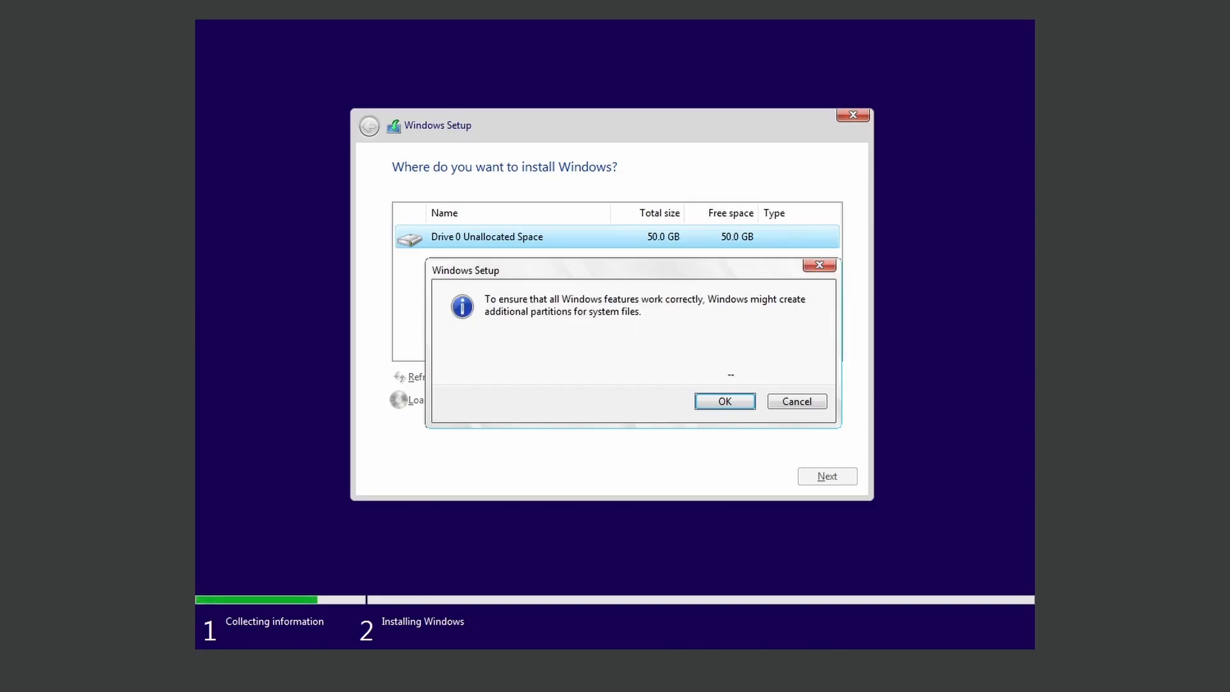
left_click(723, 402)
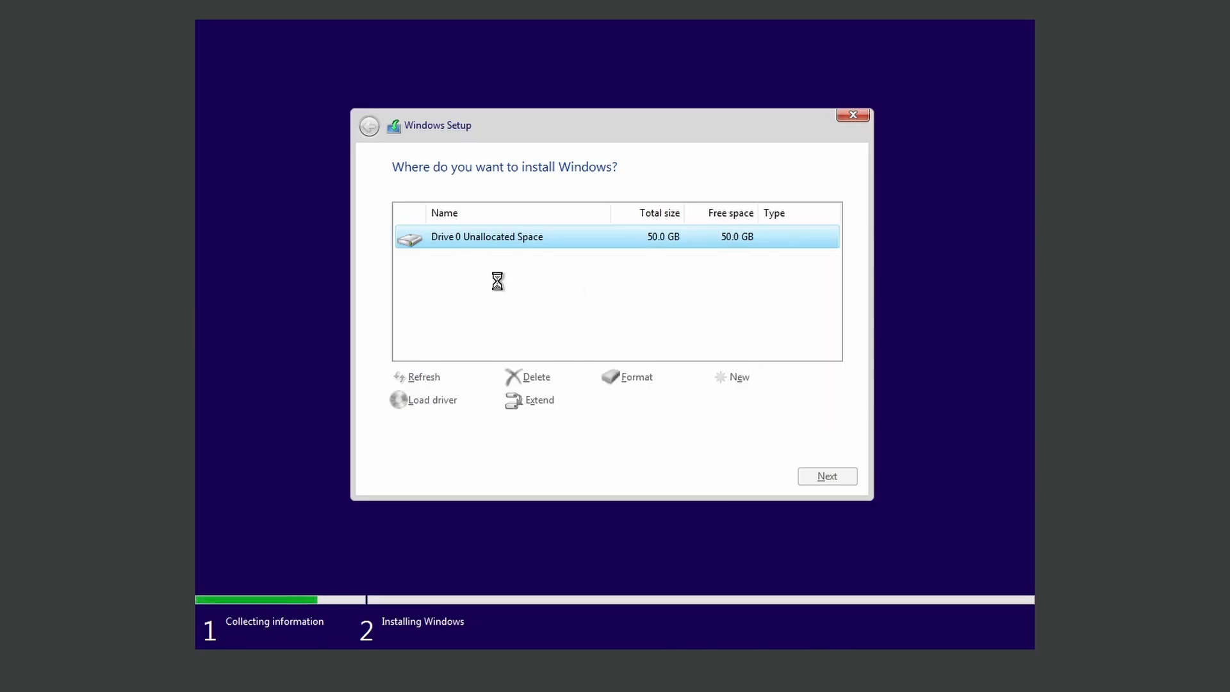
left_click(826, 476)
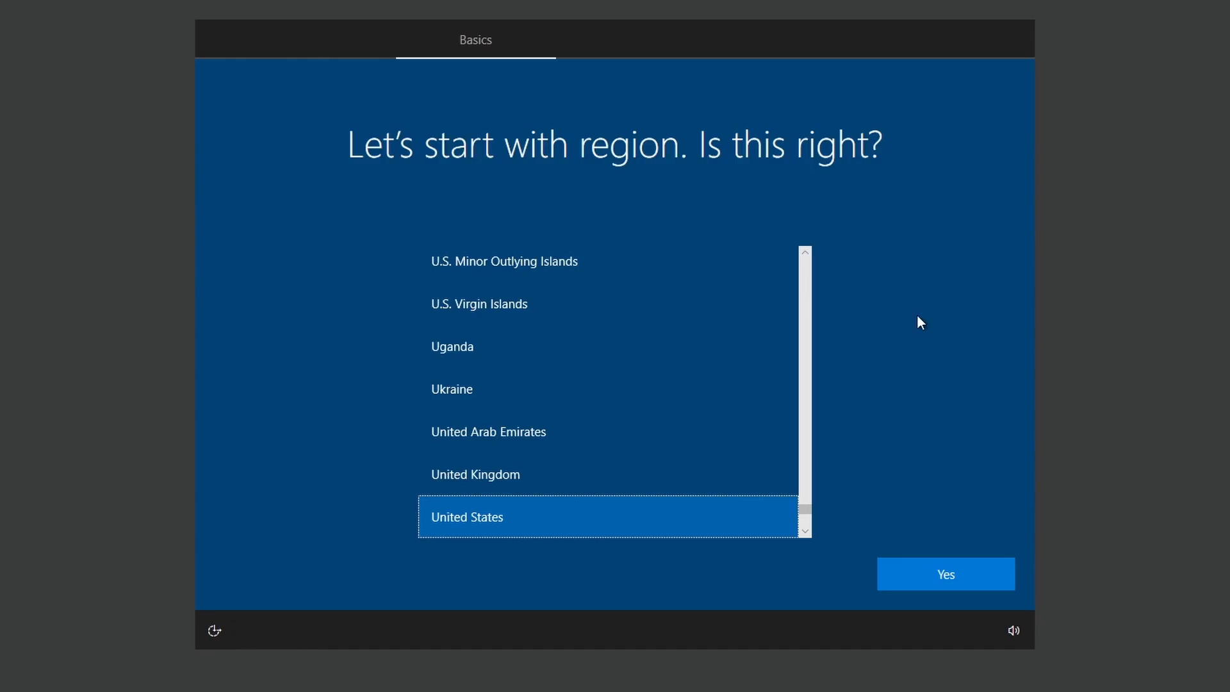
- Confirm United States as region and US keyboard, skipping a second keyboard layout
left_click(962, 567)
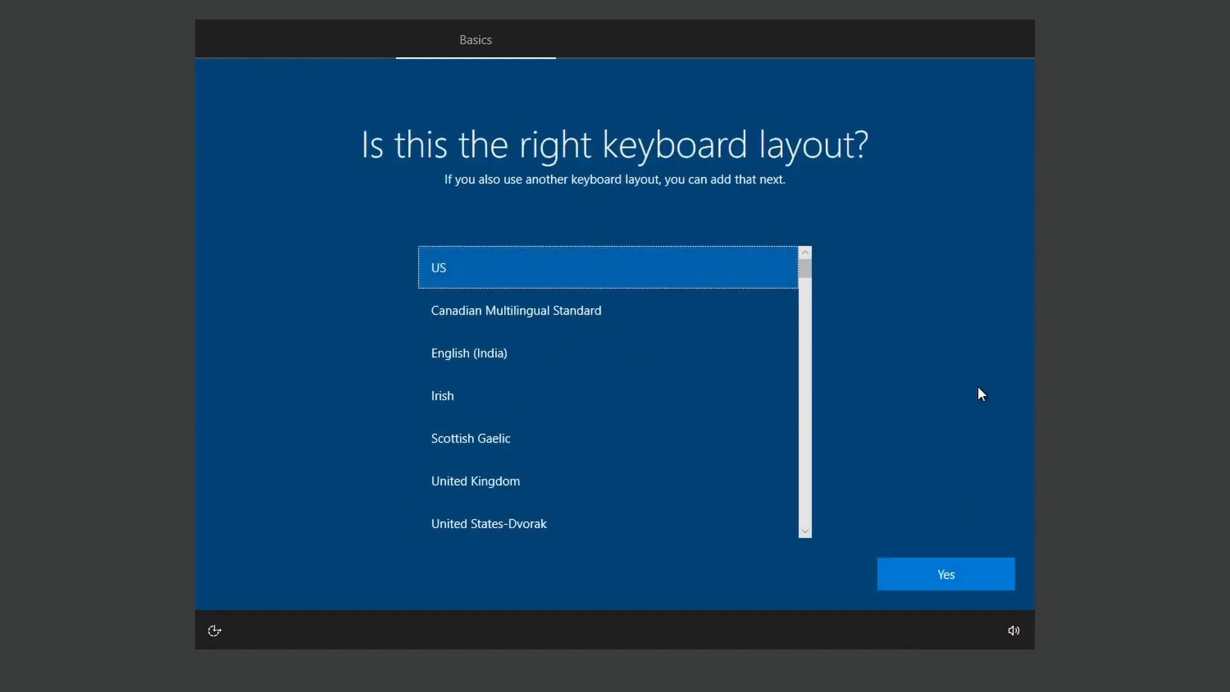
left_click(976, 569)
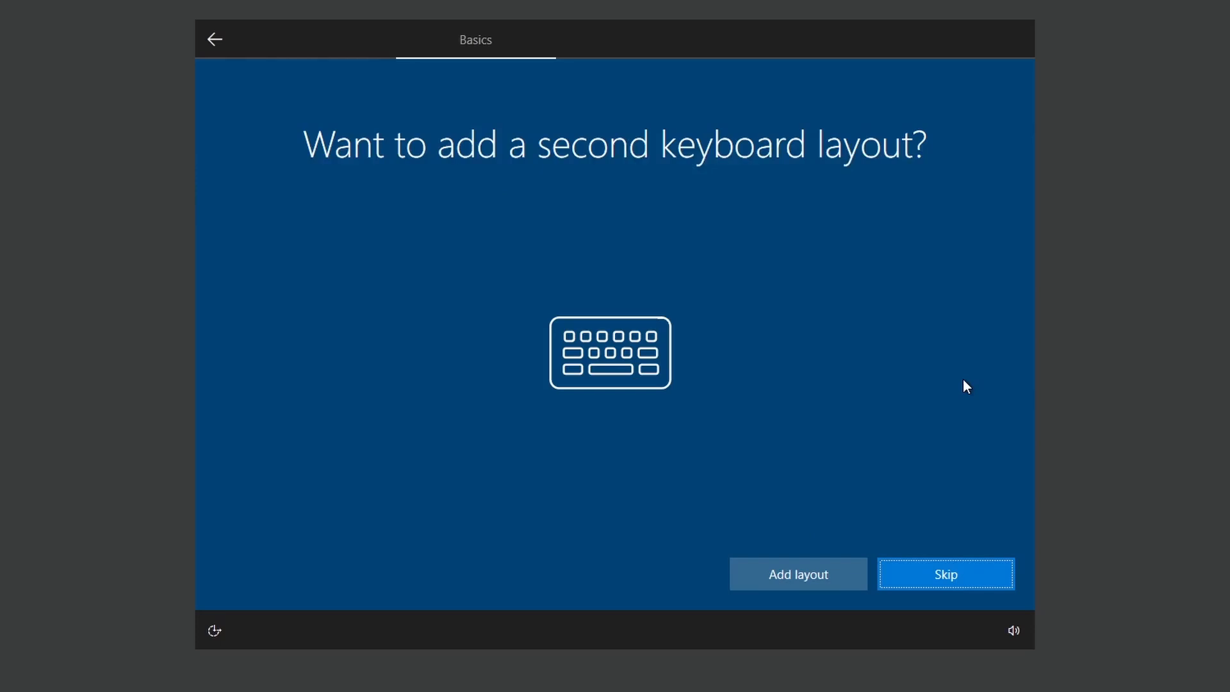
left_click(942, 573)
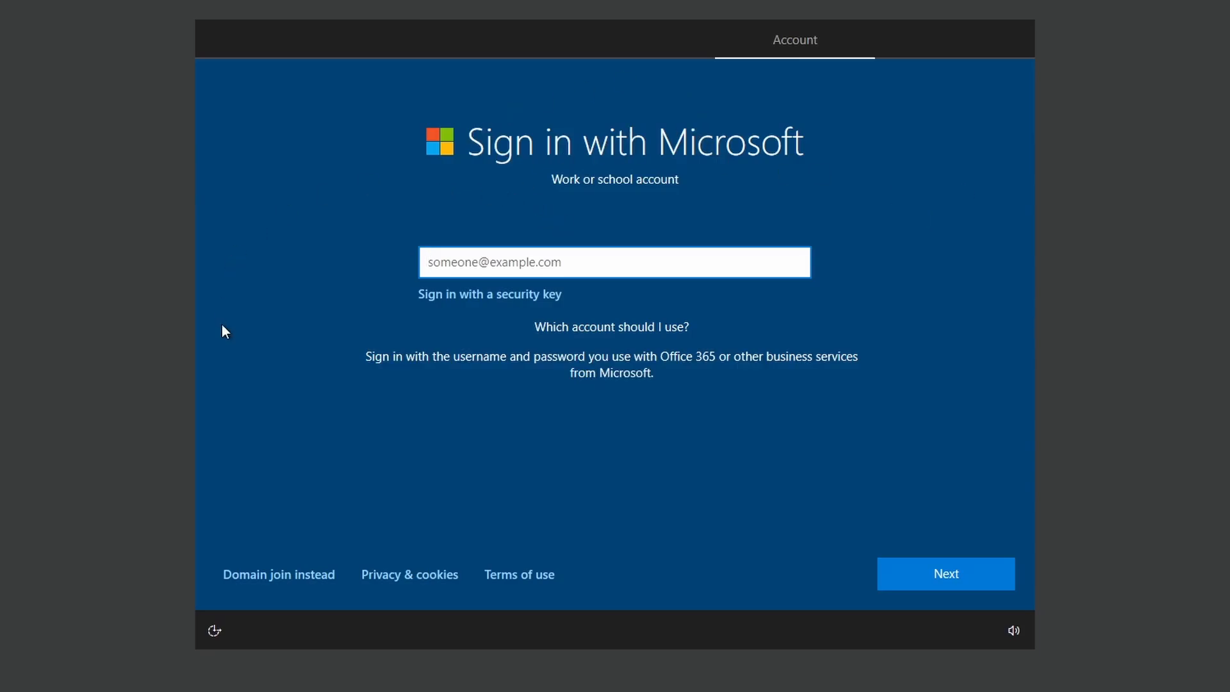
- Create a local account named 'tcm' with a password entered and confirmed
left_click(242, 579)
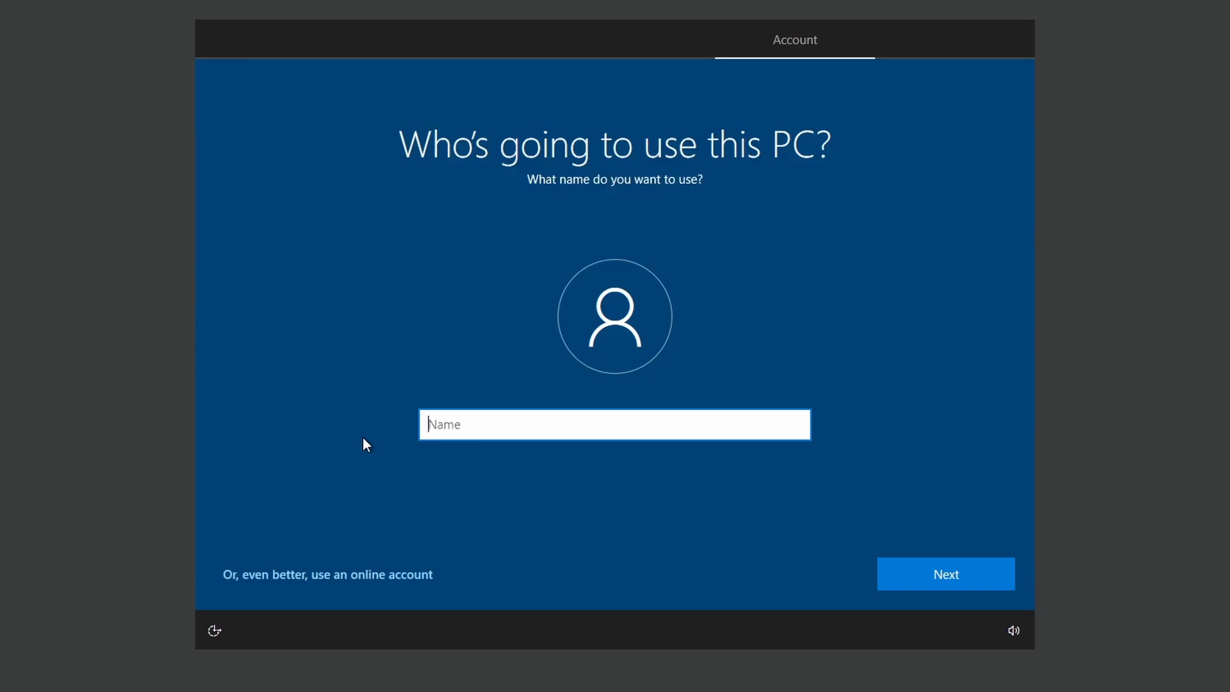
type("tcm")
key("Return")
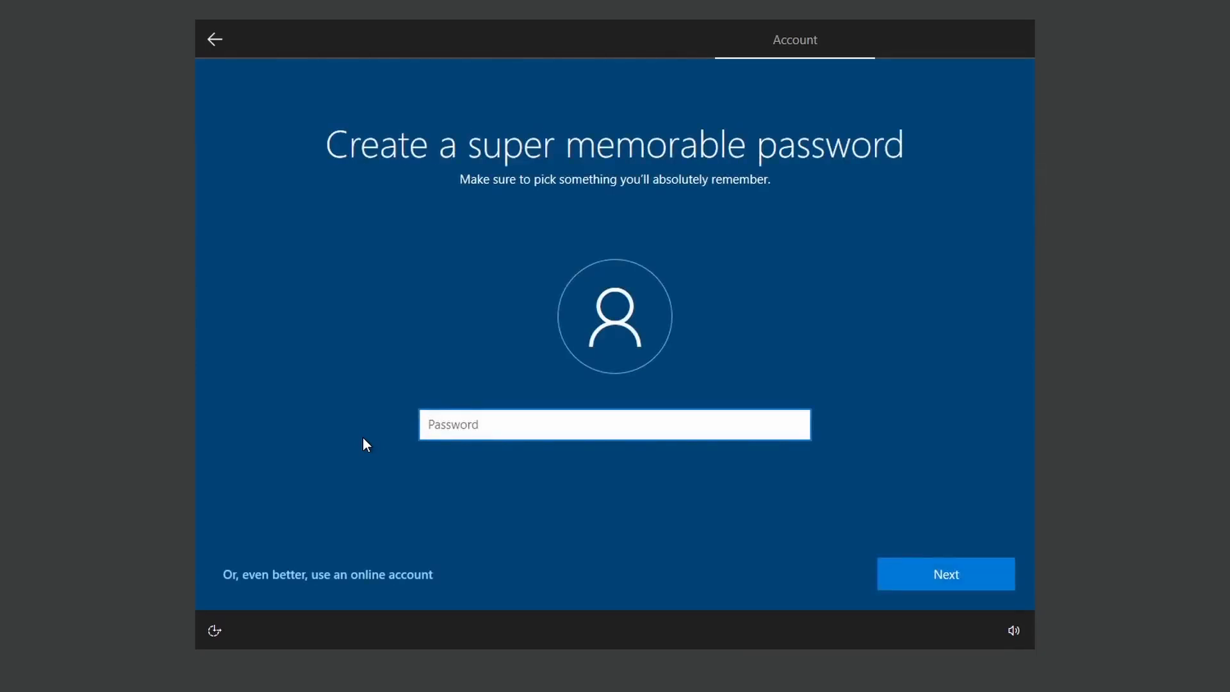
type("••••••••")
key("Return")
type("••••••••")
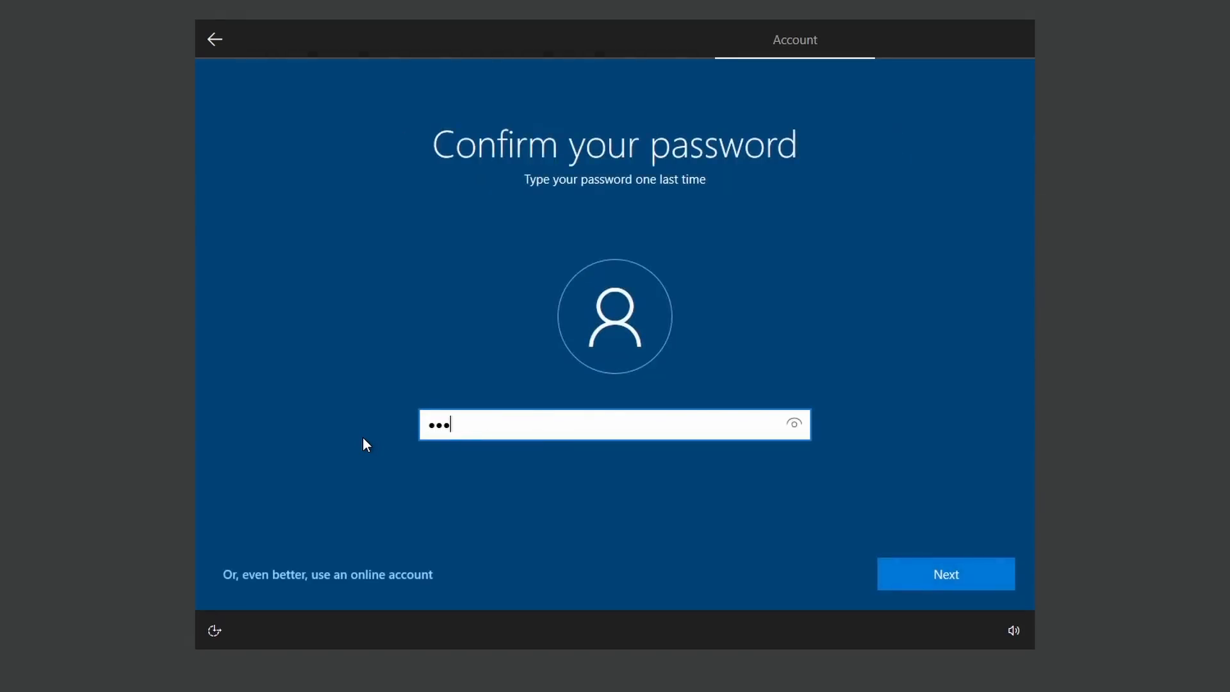
key("Return")
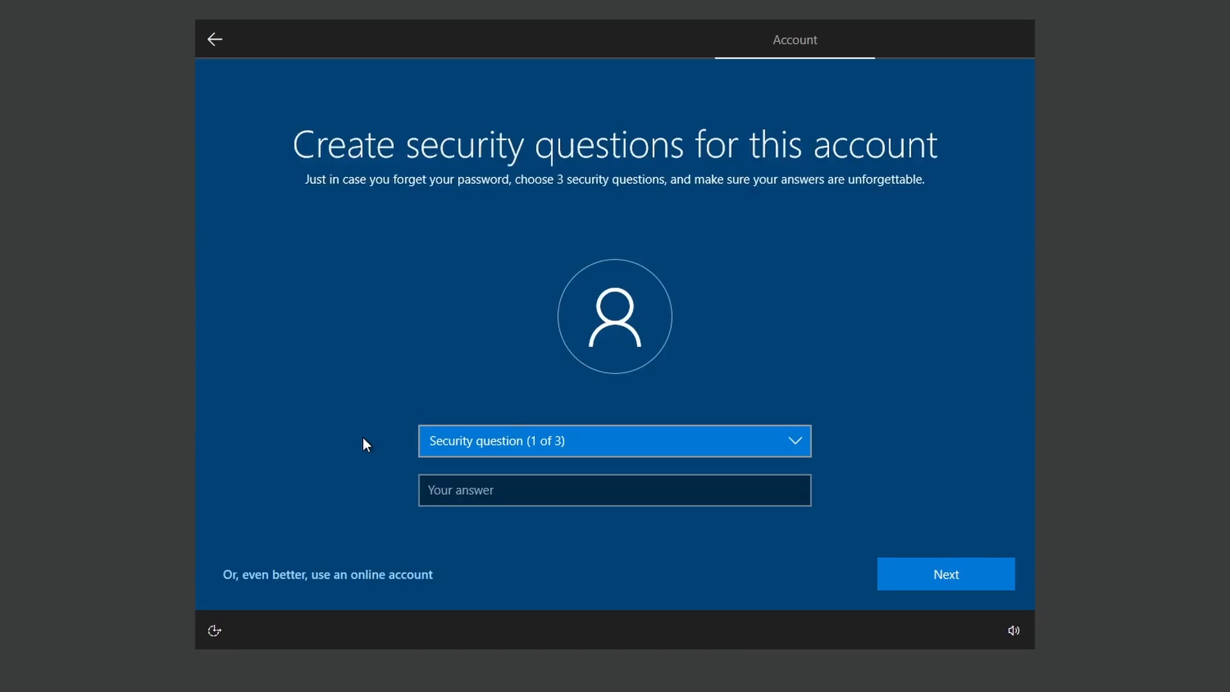
left_click(449, 448)
left_click(478, 459)
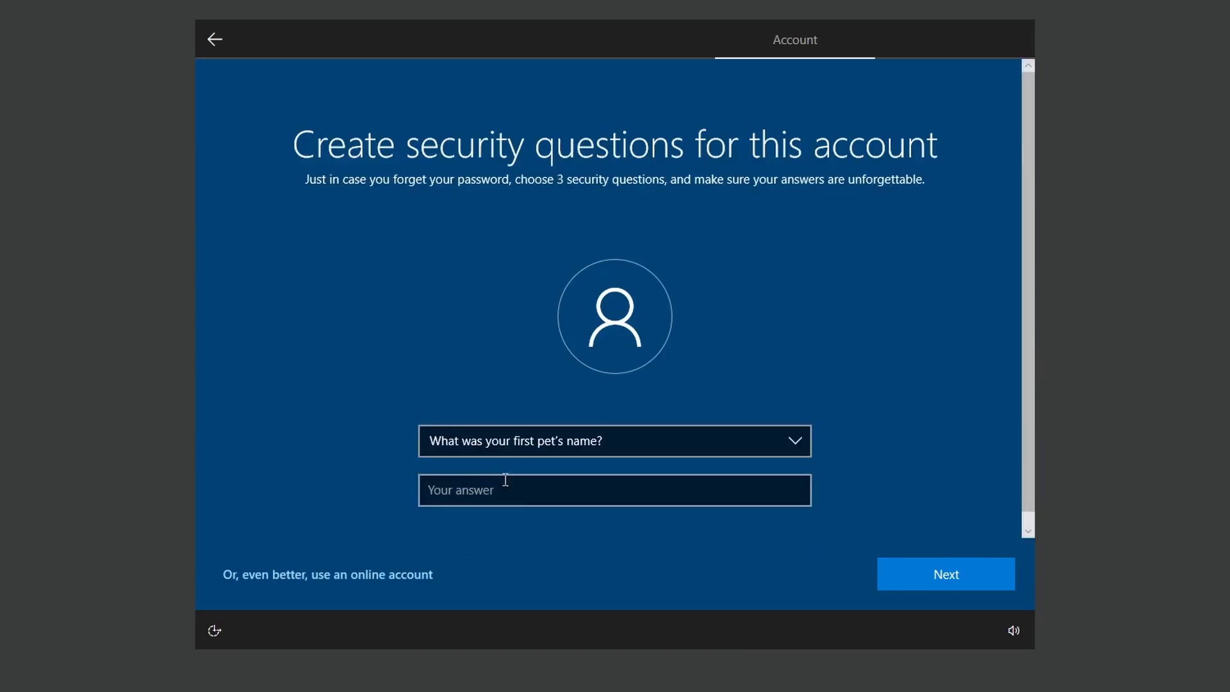
left_click(510, 488)
type("1")
left_click(913, 567)
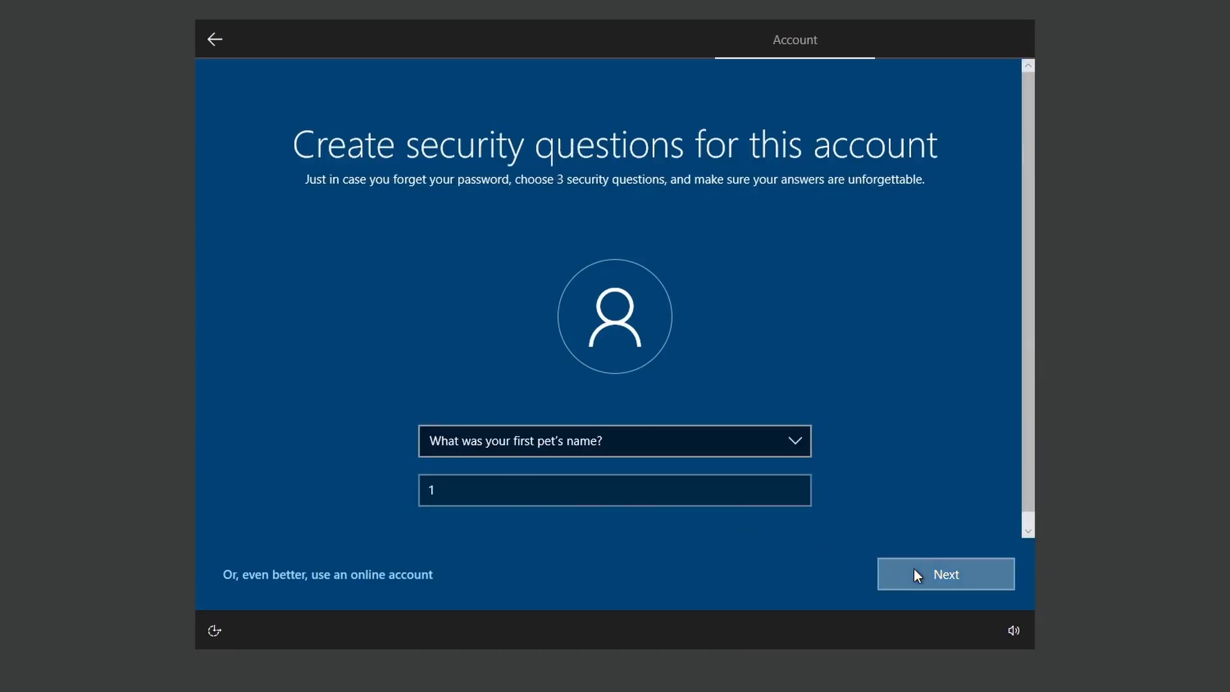
left_click(557, 452)
left_click(532, 476)
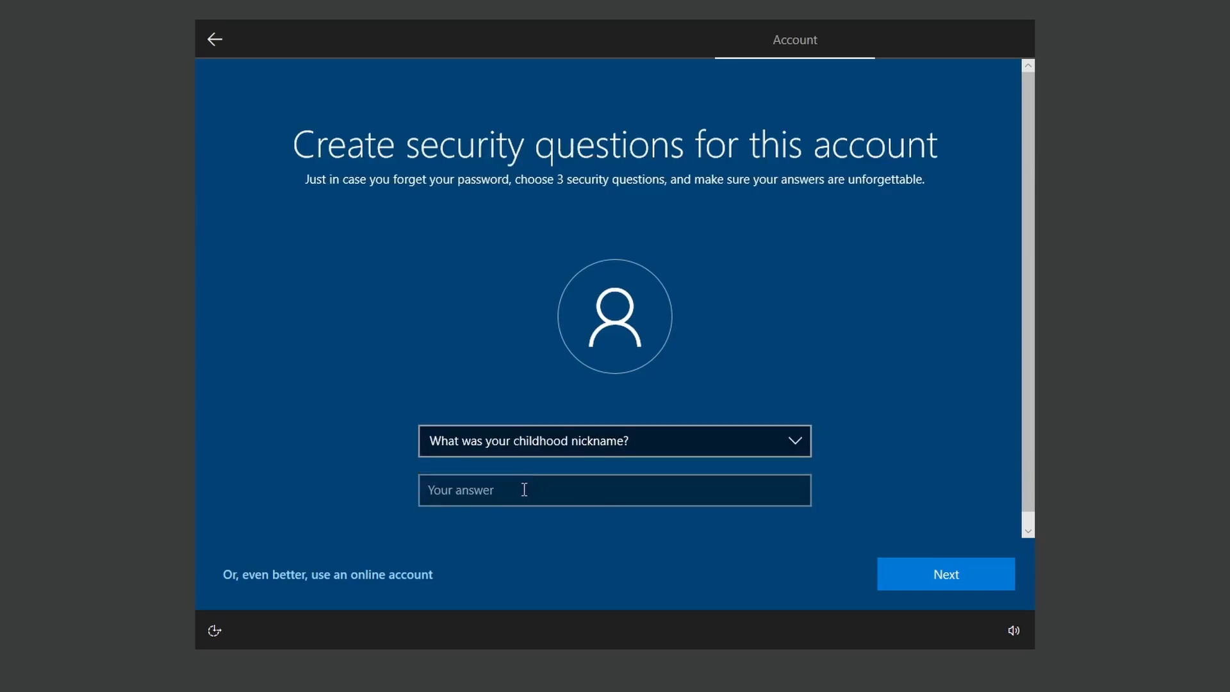
left_click(523, 490)
type("2")
key("Return")
- Answer the third security question, city where you were born, with 'a' and submit
left_click(540, 438)
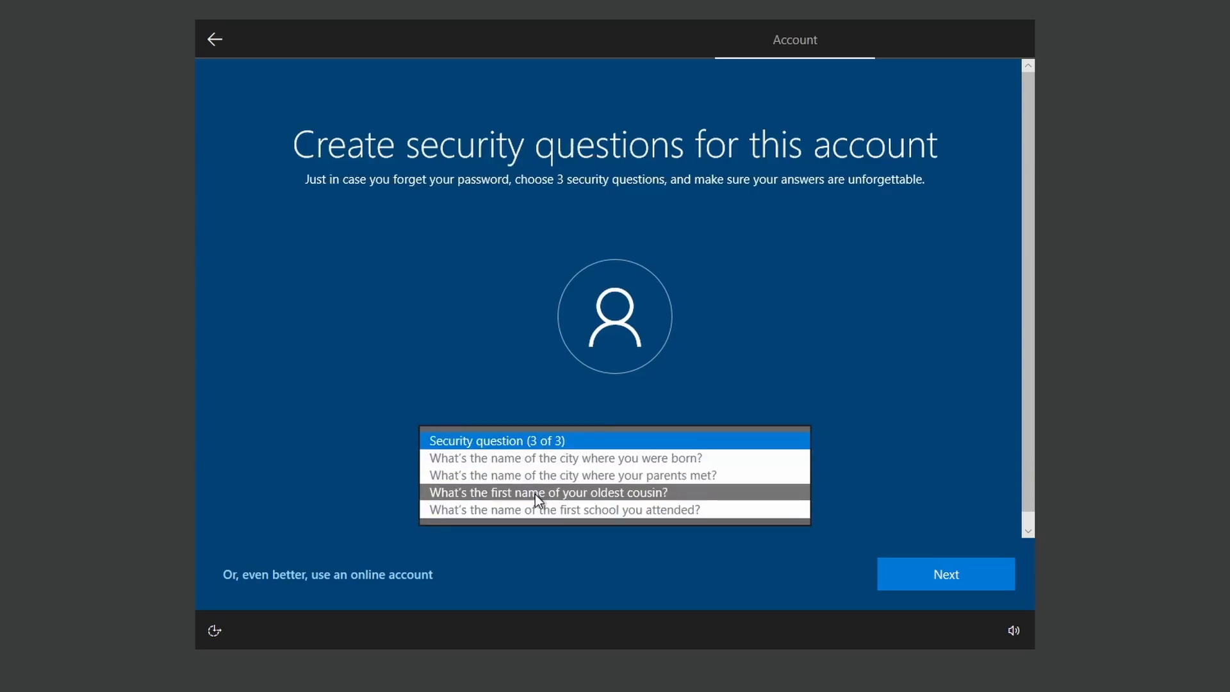
left_click(564, 460)
left_click(556, 438)
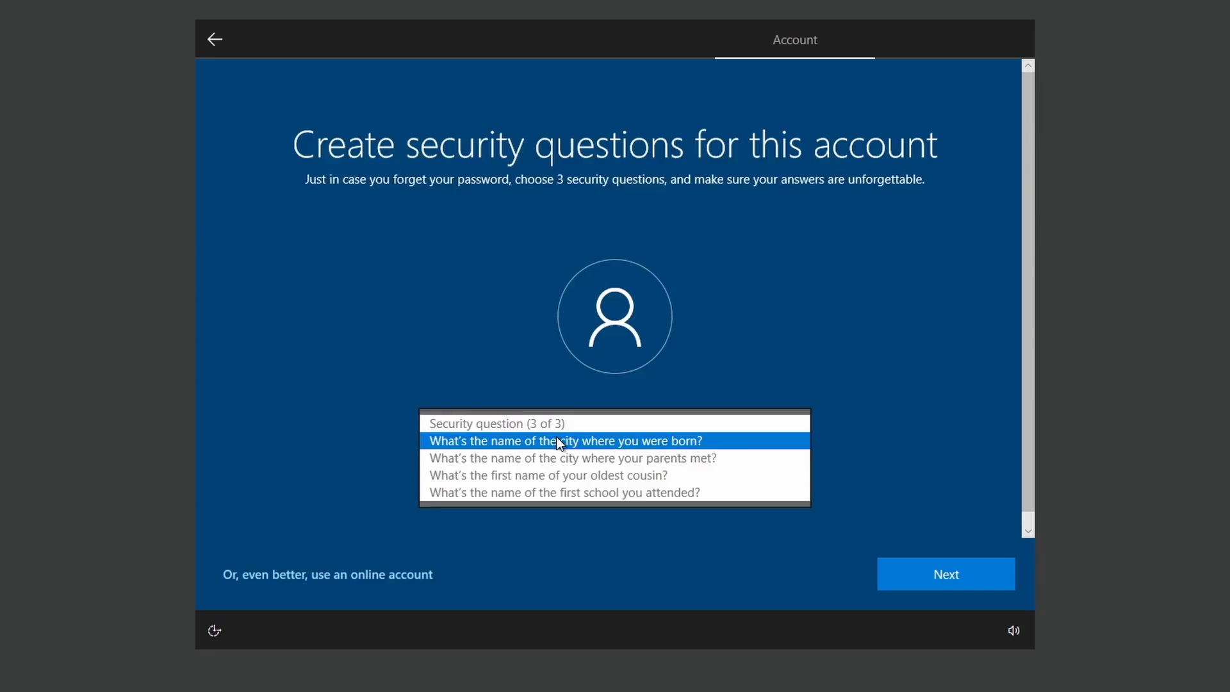
left_click(557, 436)
left_click(600, 496)
type("a")
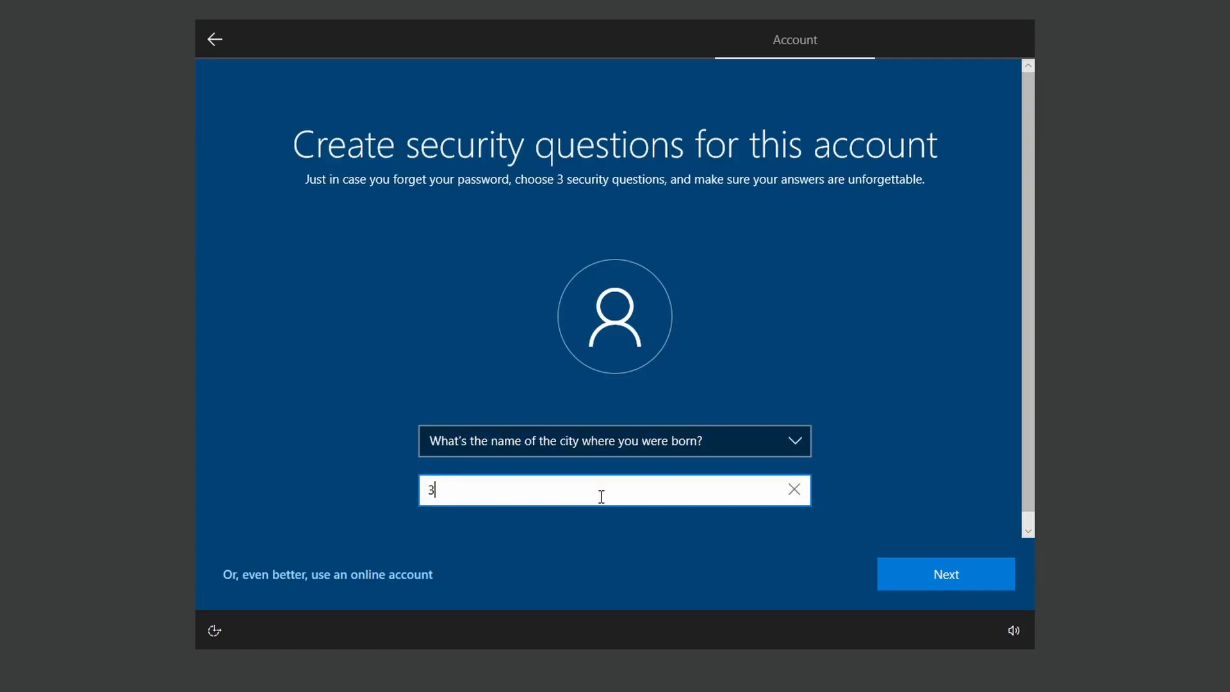
key("Return")
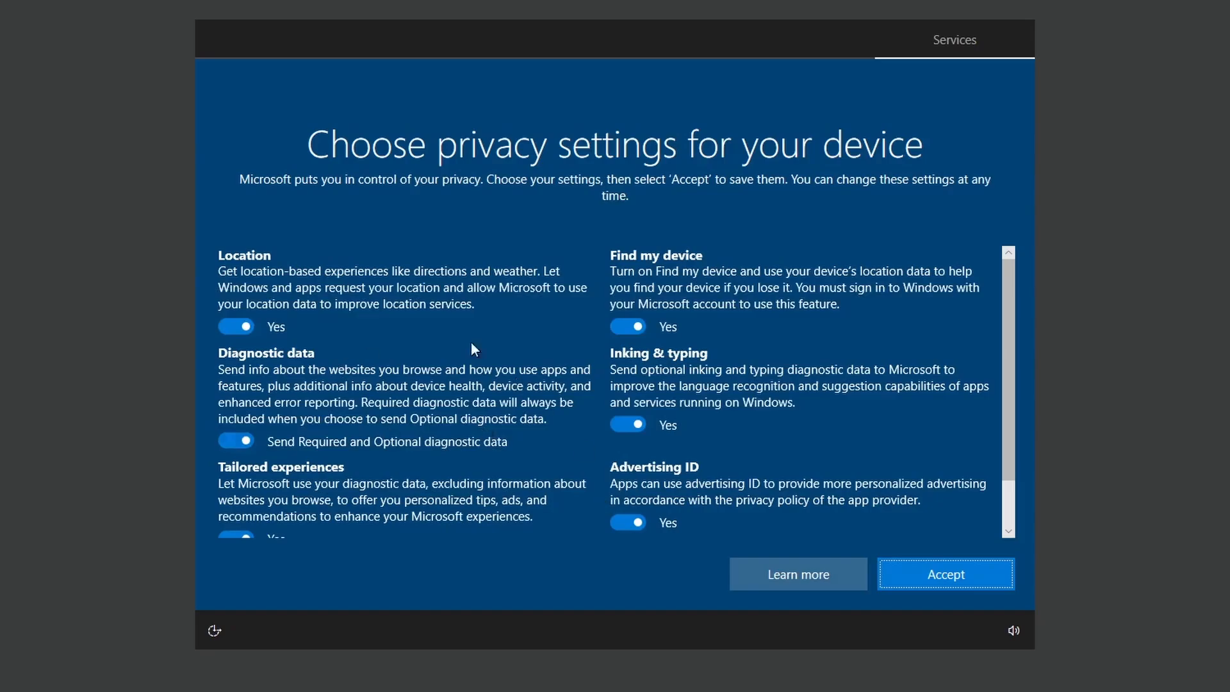
- Switch off all privacy options, limit diagnostic data to required, accept, and decline Cortana
left_click(221, 331)
left_click(243, 440)
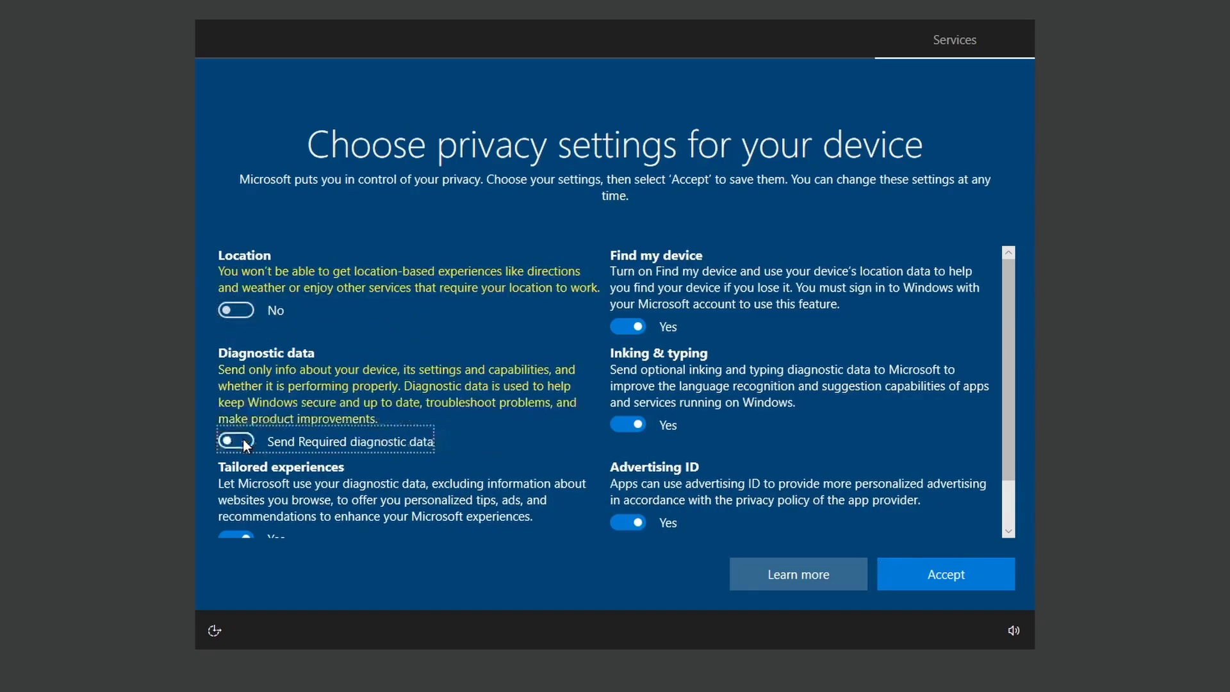
left_click(628, 326)
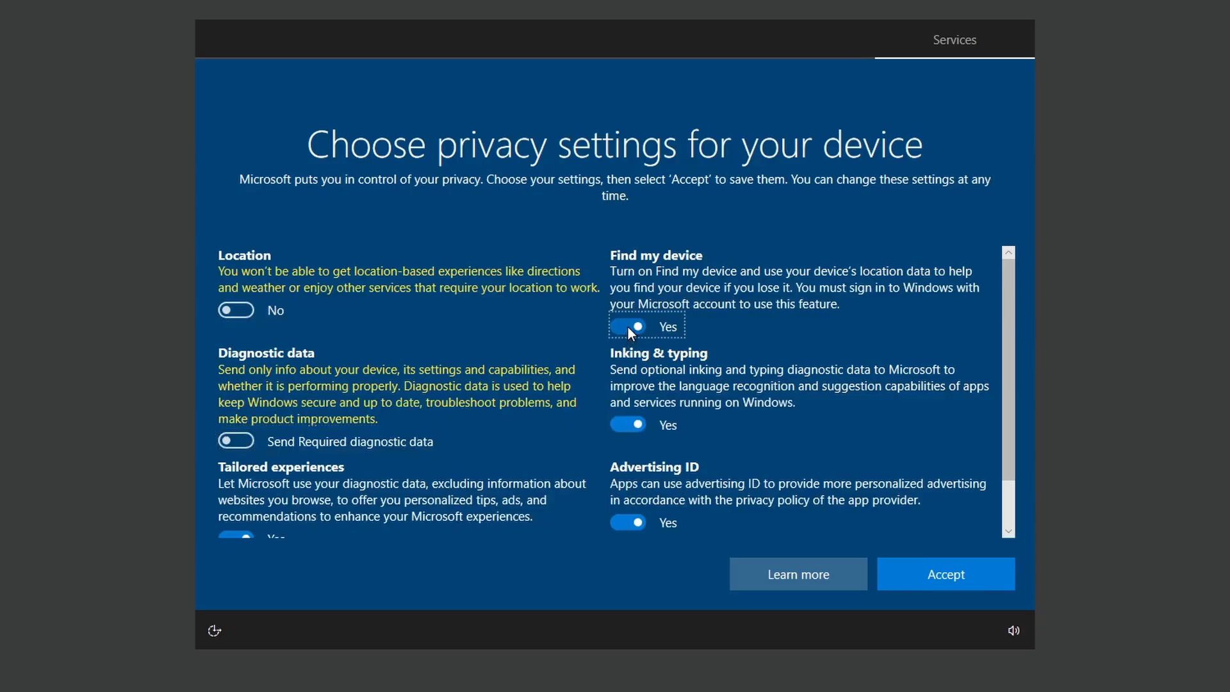
left_click(629, 408)
left_click(637, 504)
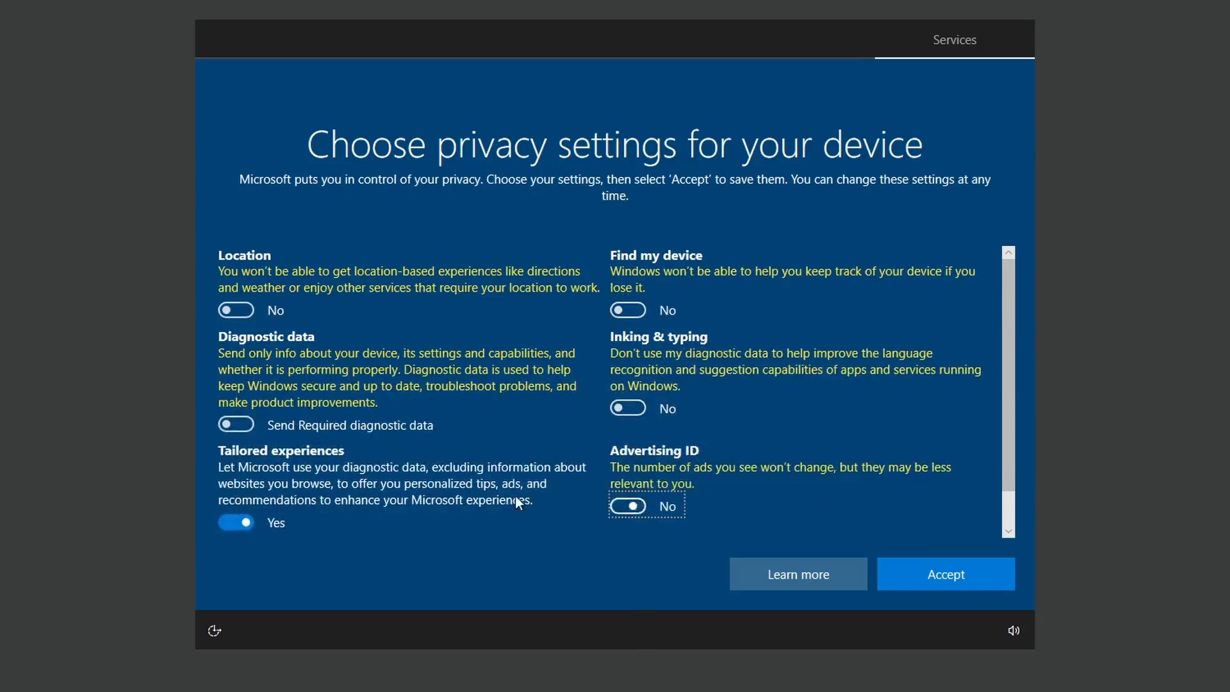
left_click(243, 523)
scroll(620, 441, "down", 2)
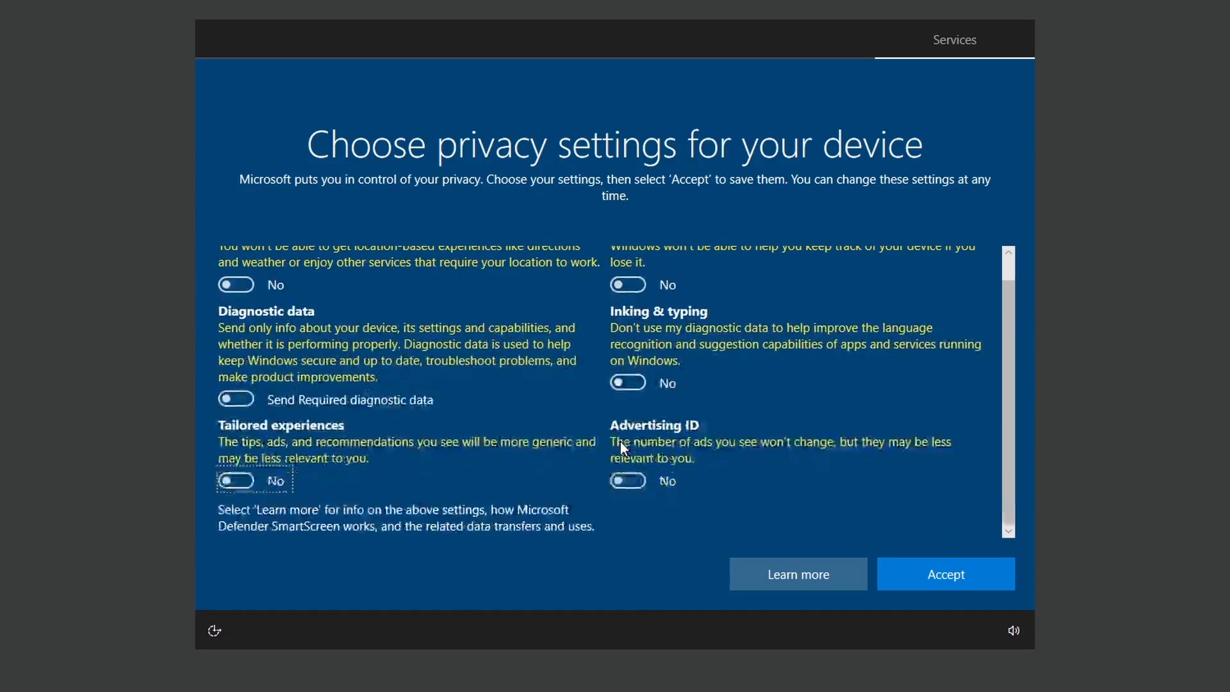
scroll(620, 441, "up", 2)
left_click(955, 570)
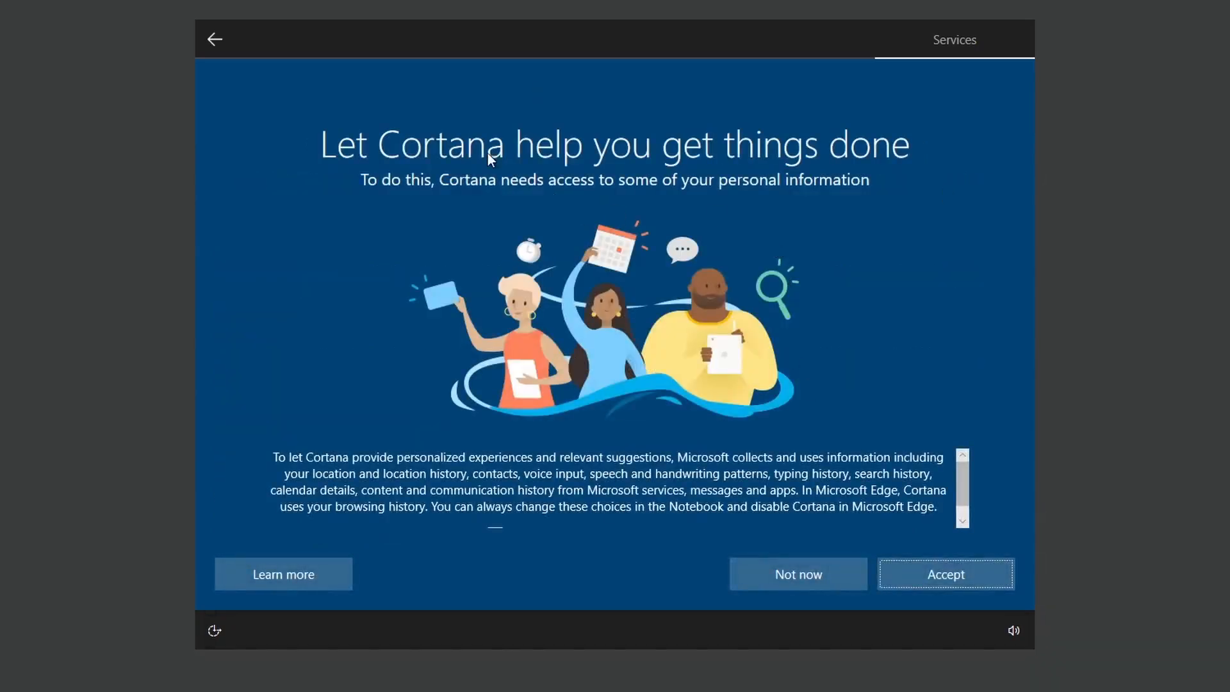
left_click(801, 575)
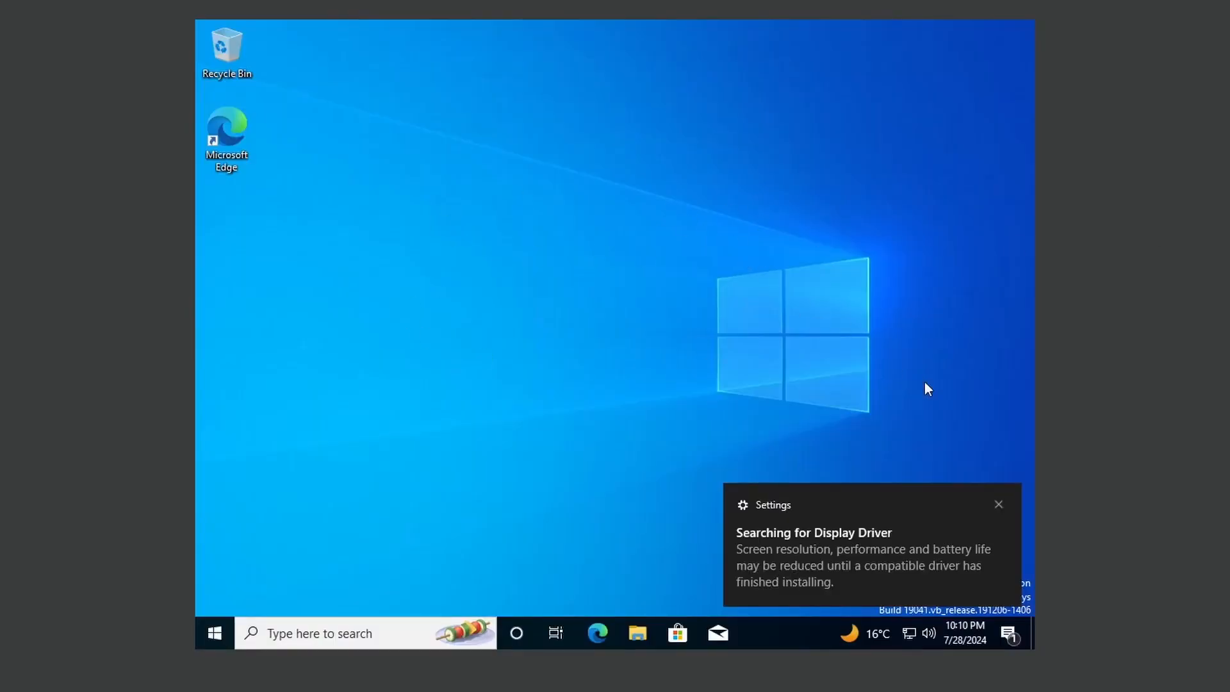
- Close the Searching for Display Driver notification on the guest desktop
left_click(999, 505)
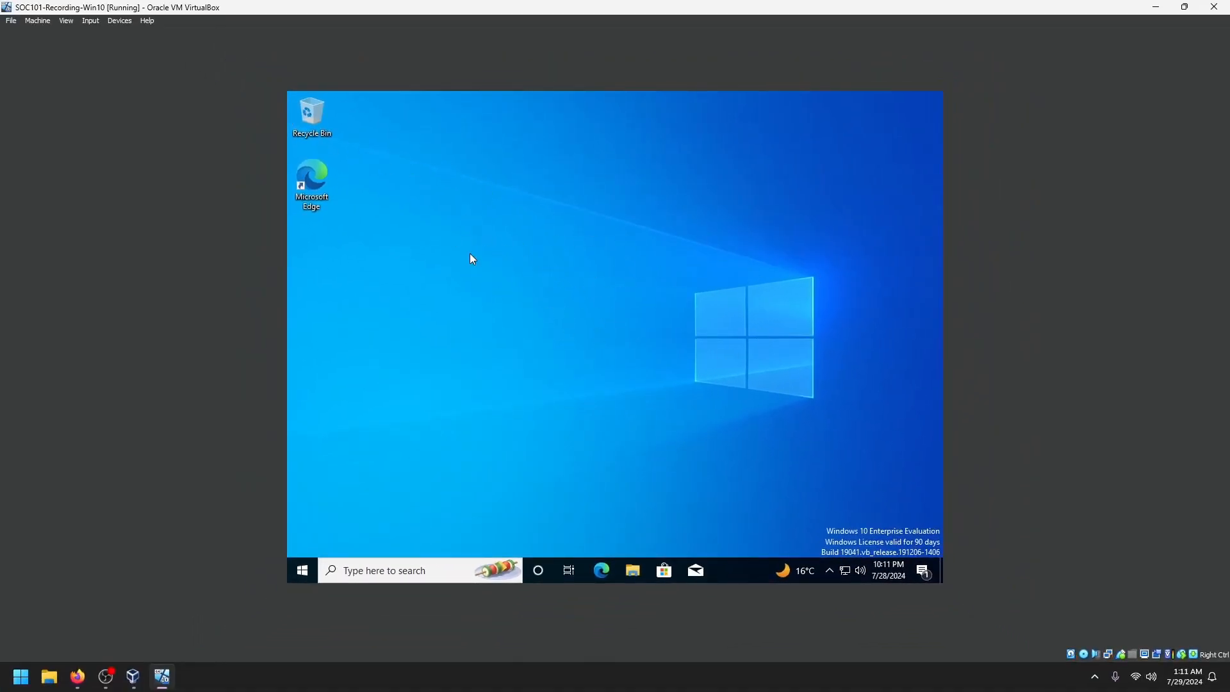
- Insert the Guest Additions CD image and browse CD Drive (D:), selecting VBoxWindowsAdditions-amd64
left_click(120, 20)
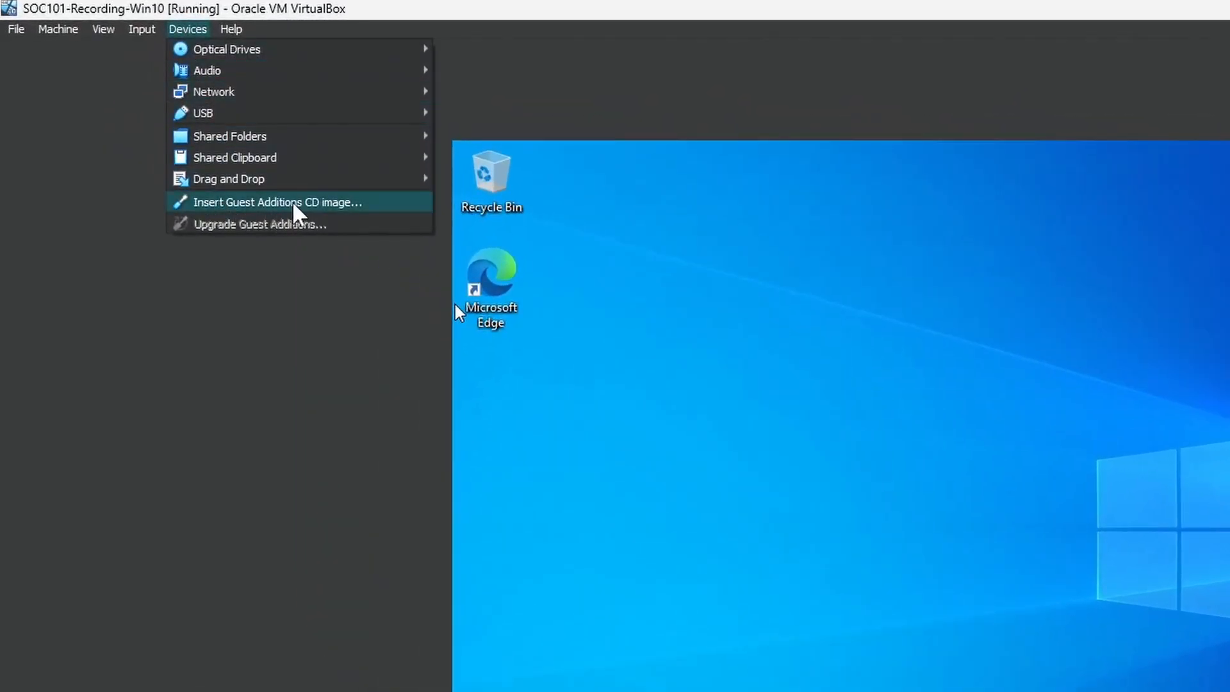
left_click(294, 204)
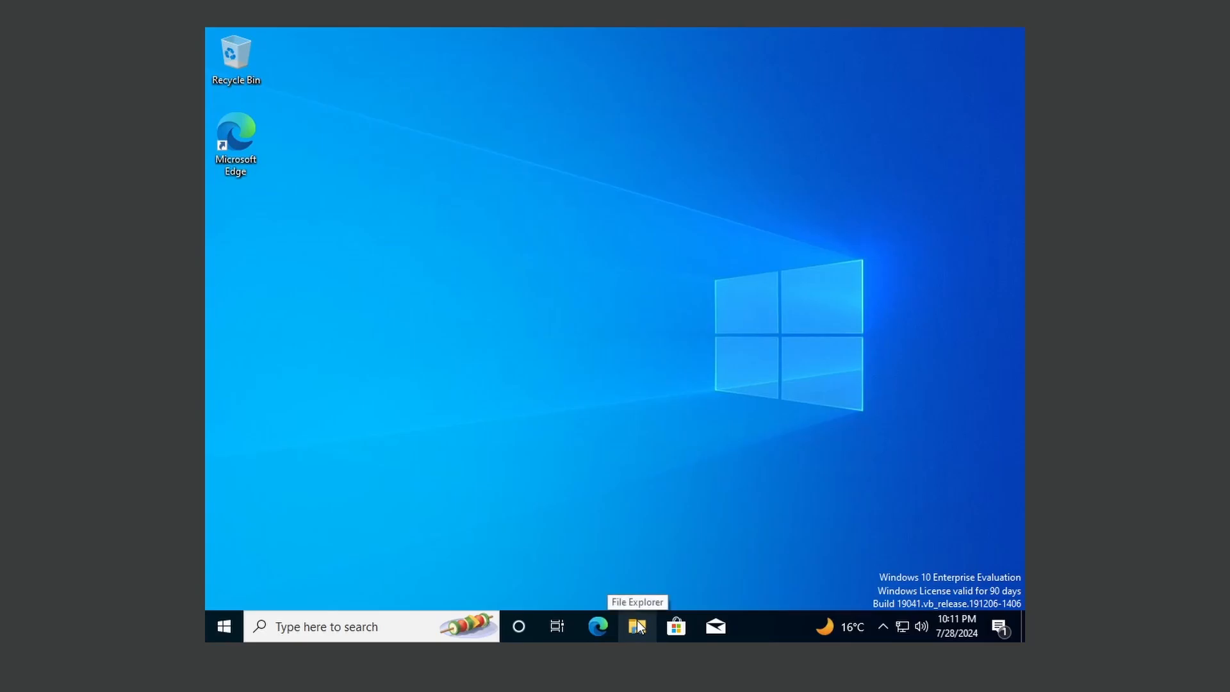
left_click(637, 621)
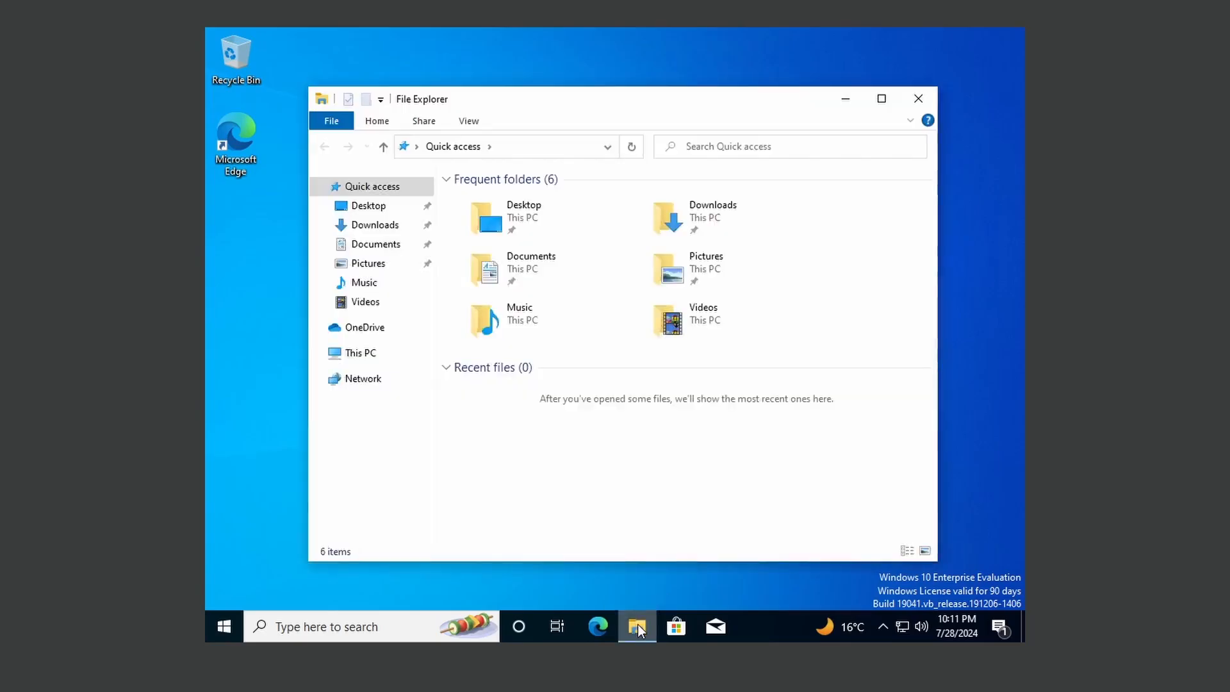
left_click(351, 354)
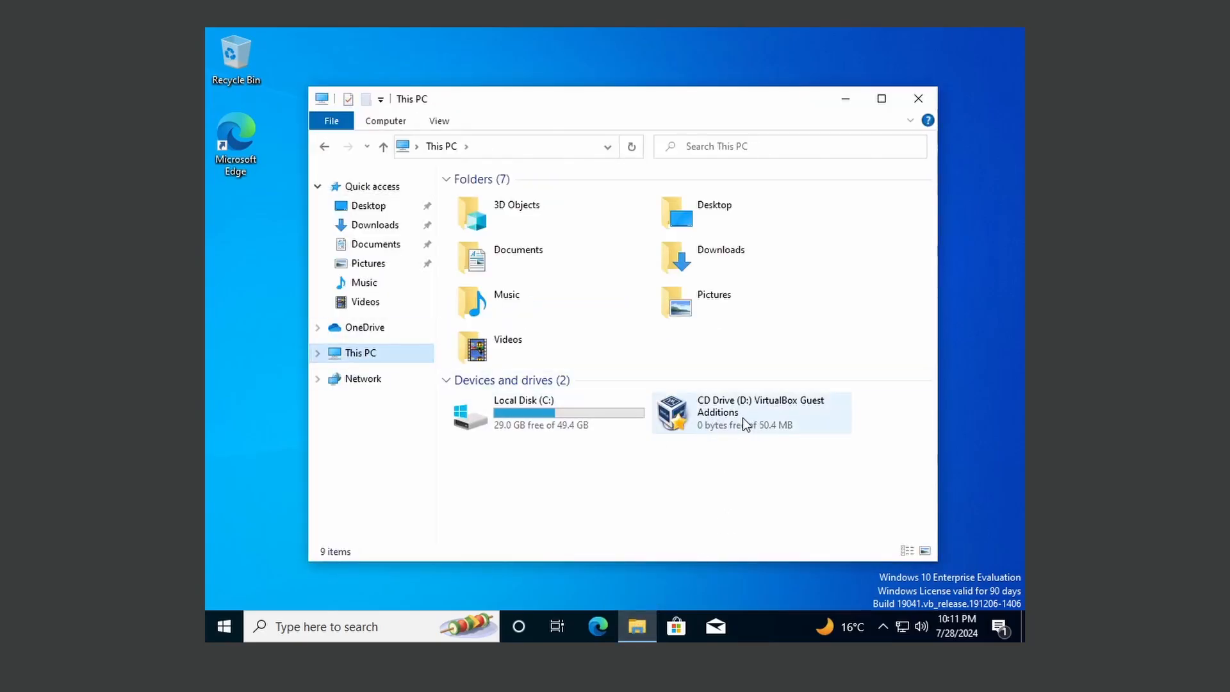
double_click(807, 414)
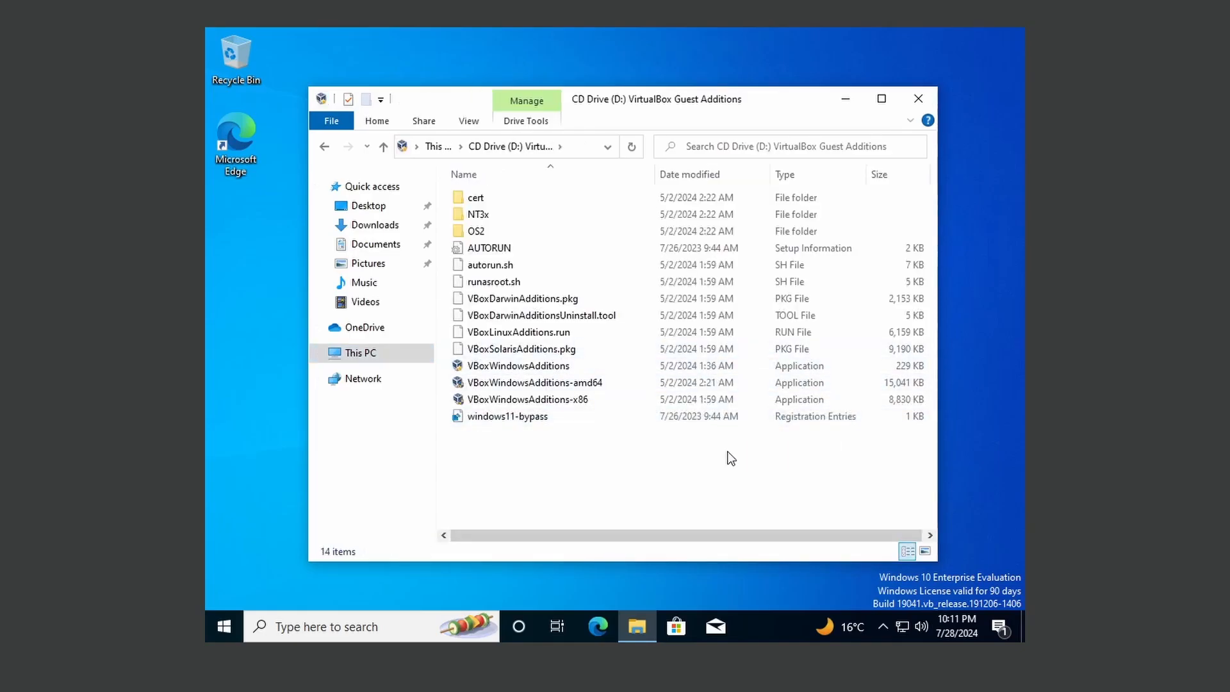
left_click(586, 385)
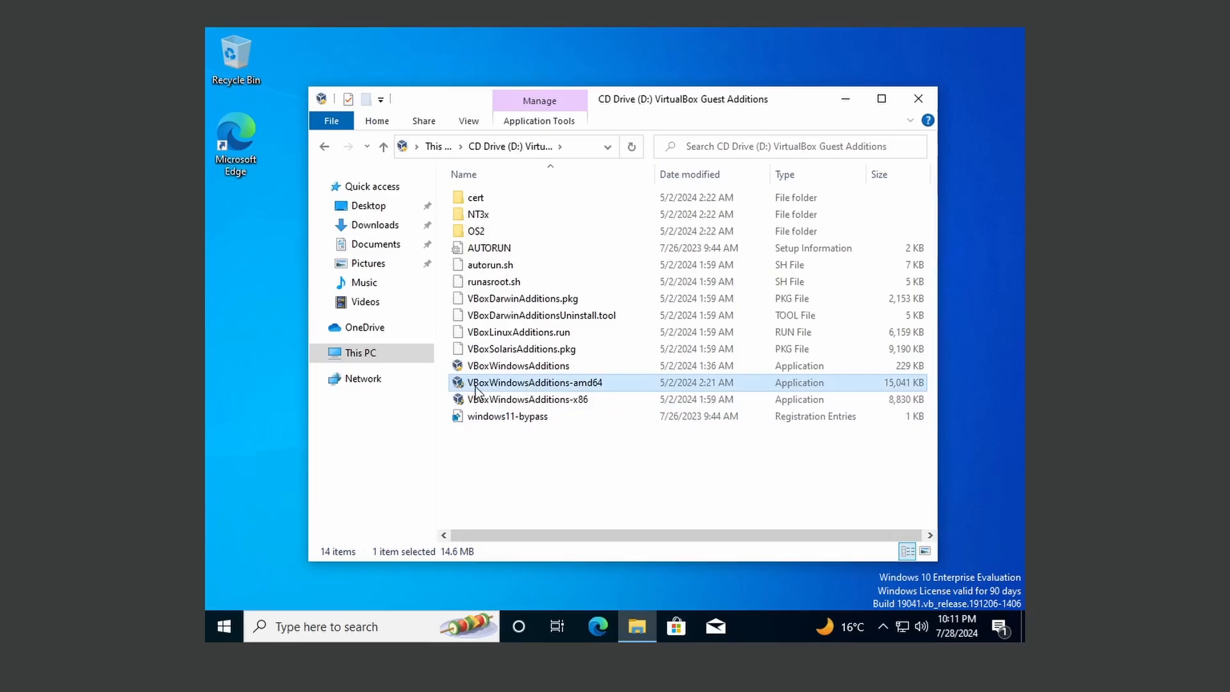
- Run VBoxWindowsAdditions-amd64 with the default location and components, then reboot the guest
double_click(584, 384)
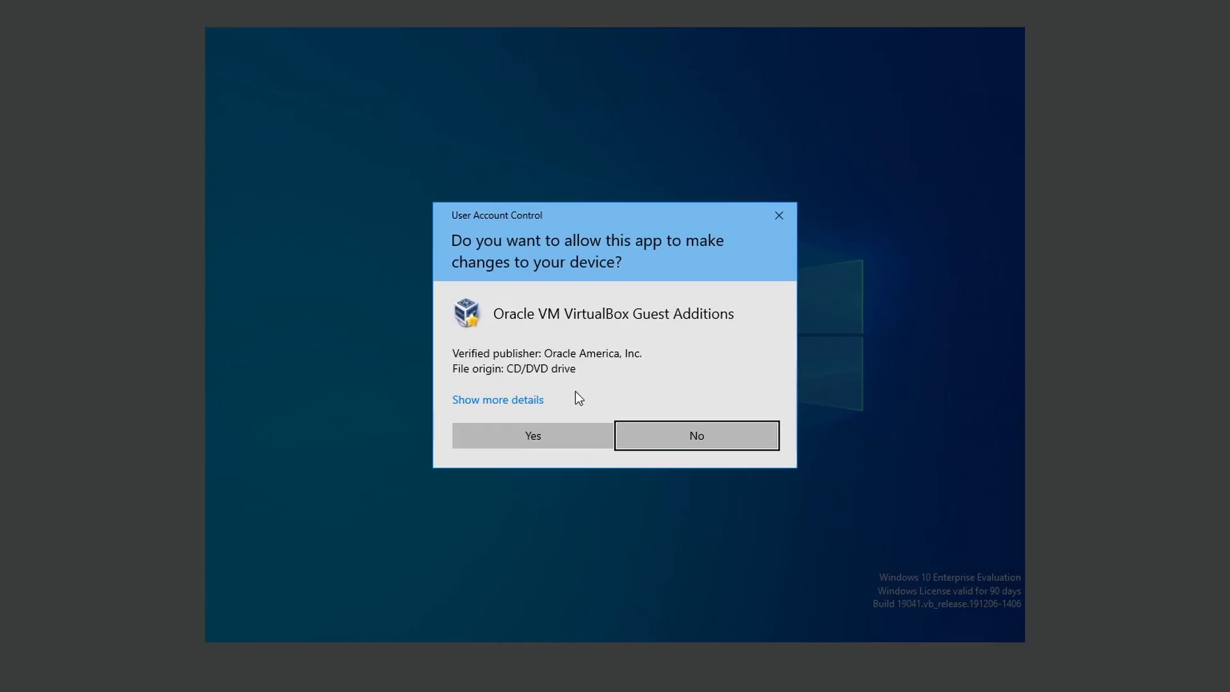
left_click(545, 433)
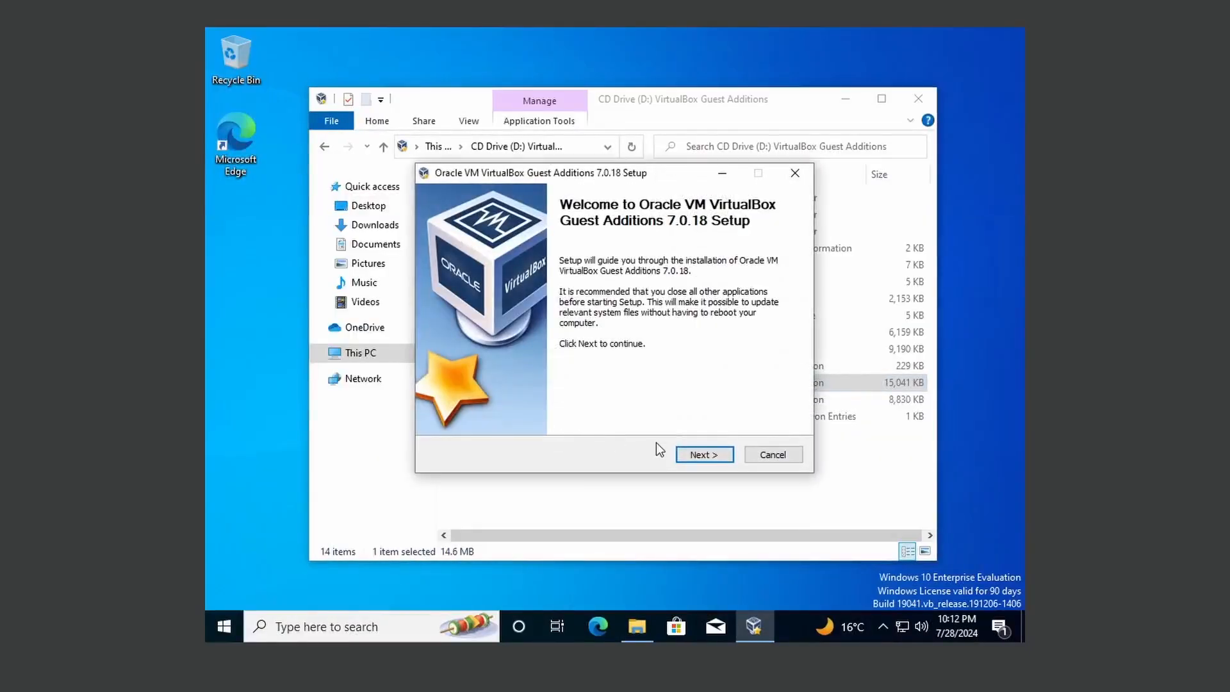
left_click(703, 454)
left_click(716, 453)
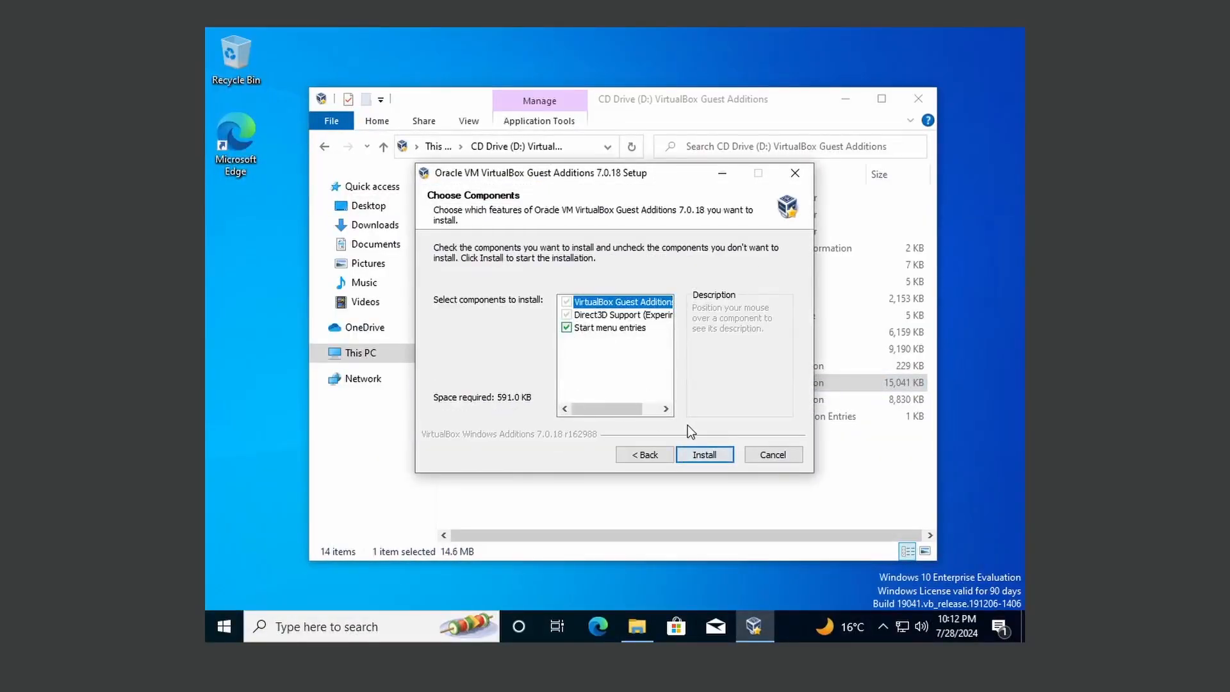
left_click(720, 453)
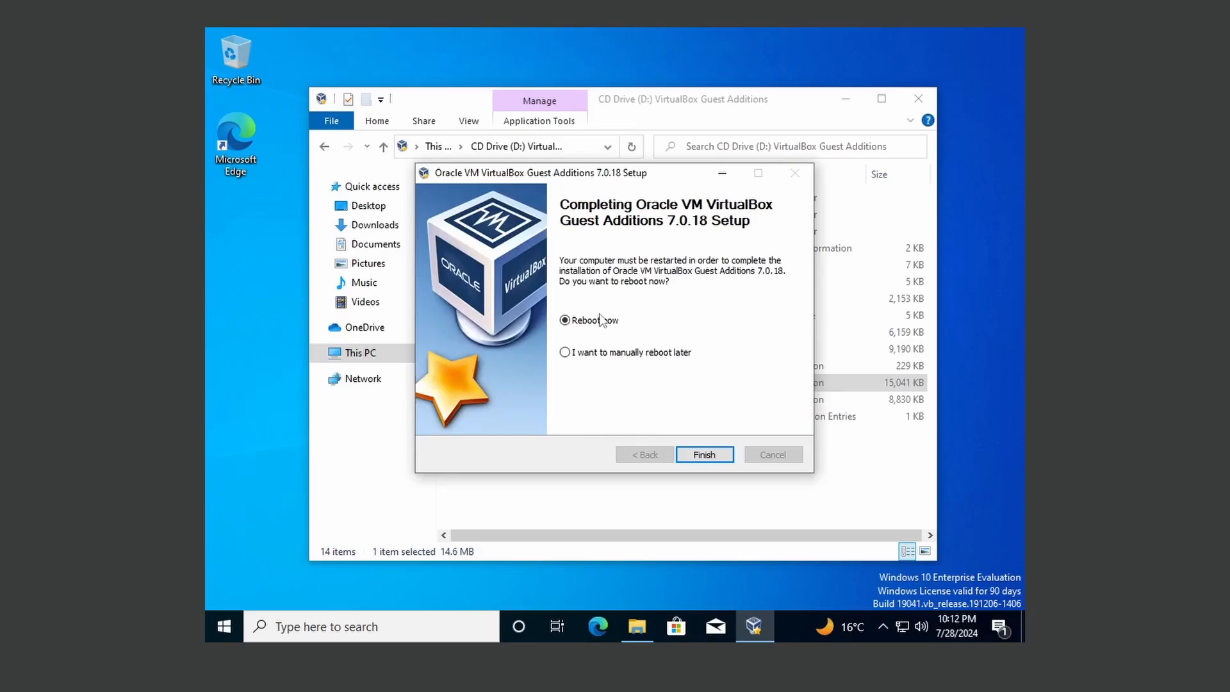
left_click(703, 455)
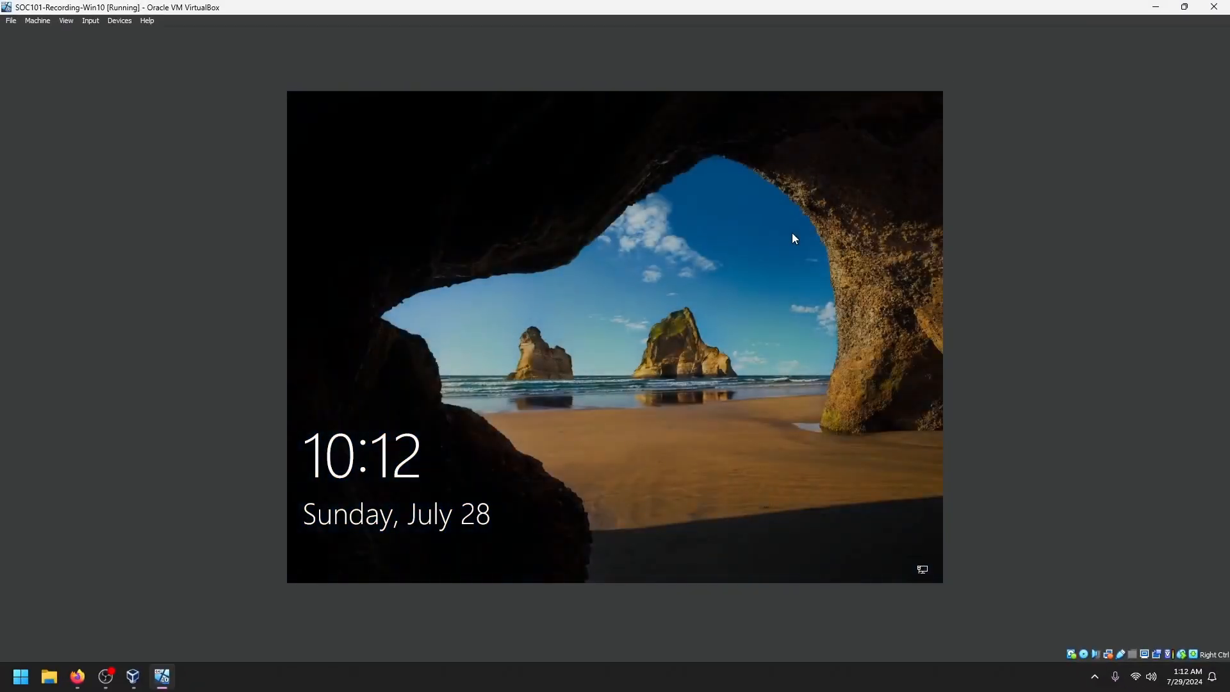
- Sign back into the restarted Windows guest with the account password
left_click(783, 240)
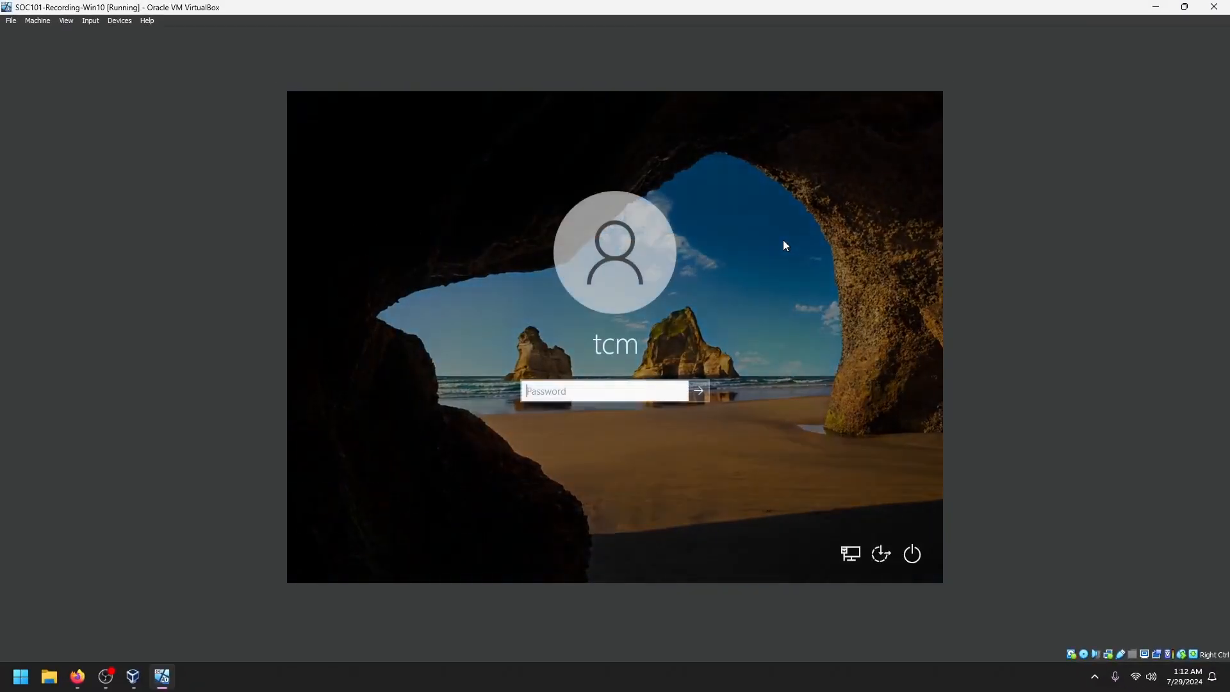
type("password")
key("Return")
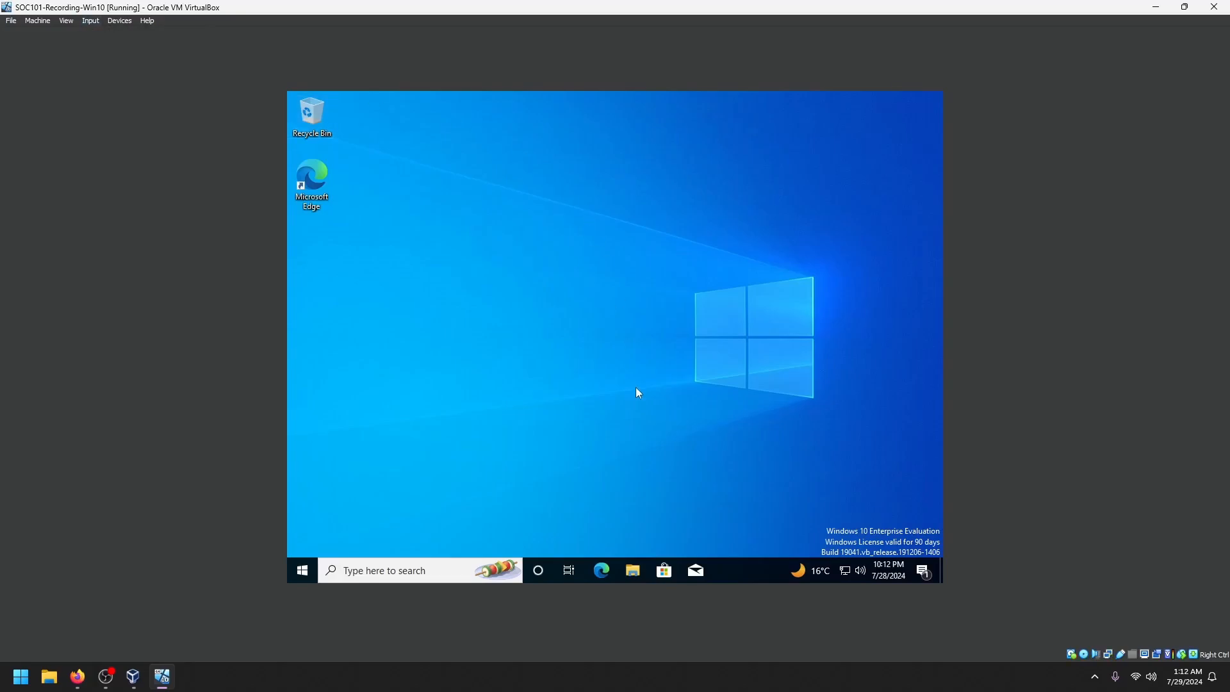
- Switch the virtual machine to full-screen mode from the View menu
left_click(66, 20)
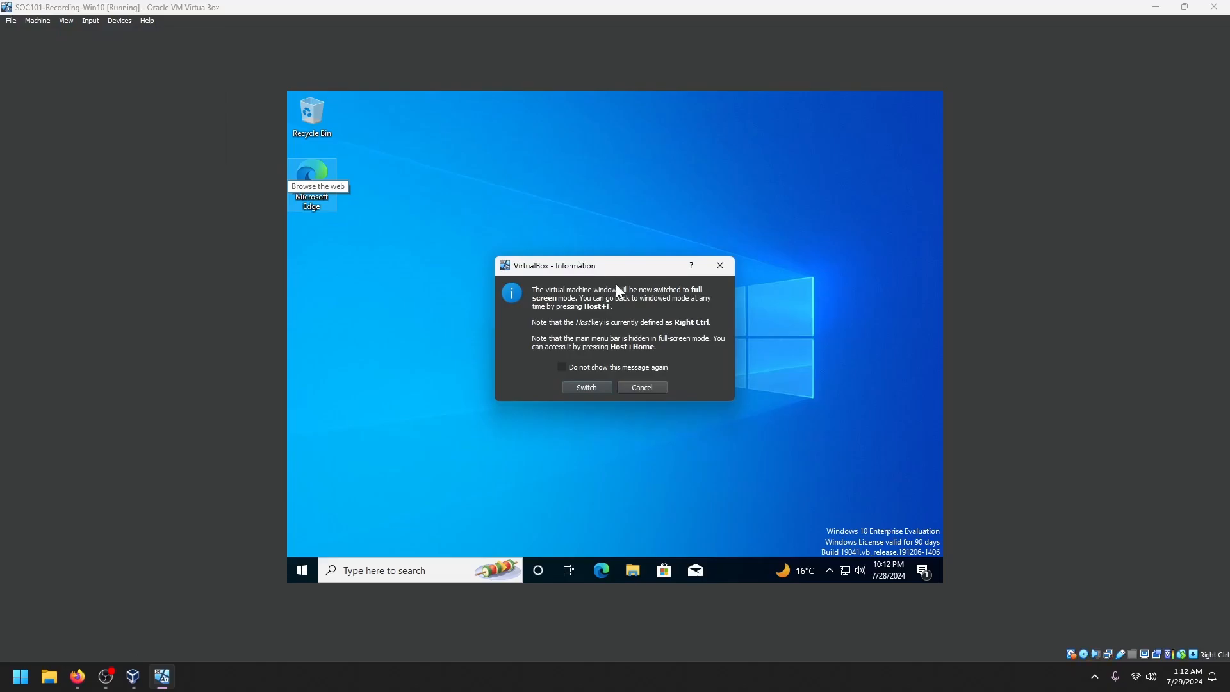
left_click(588, 386)
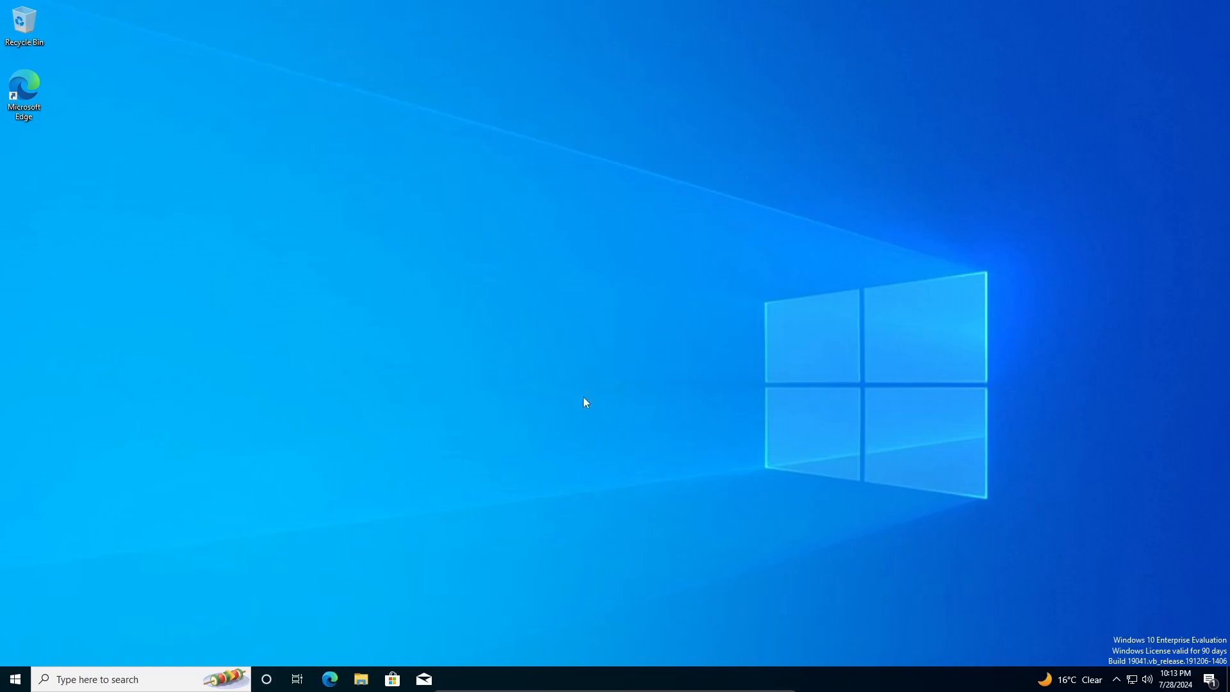
mouse_move(554, 689)
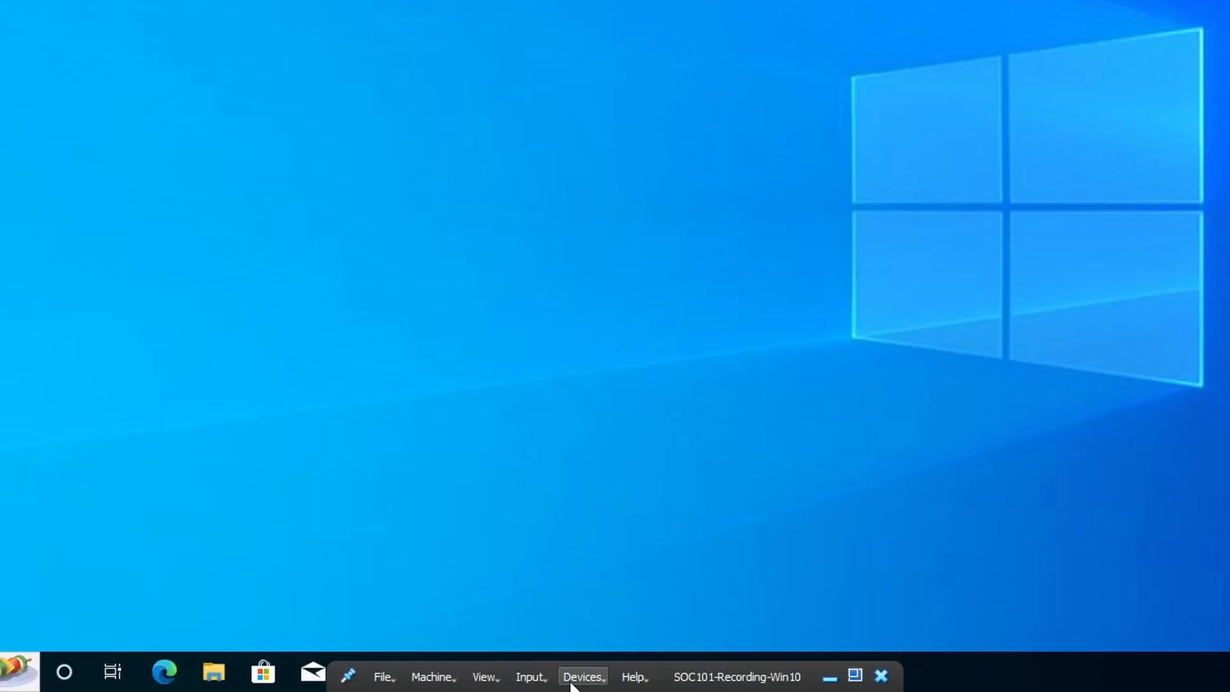
- Set Devices > Shared Clipboard to Bidirectional from the mini toolbar
left_click(572, 681)
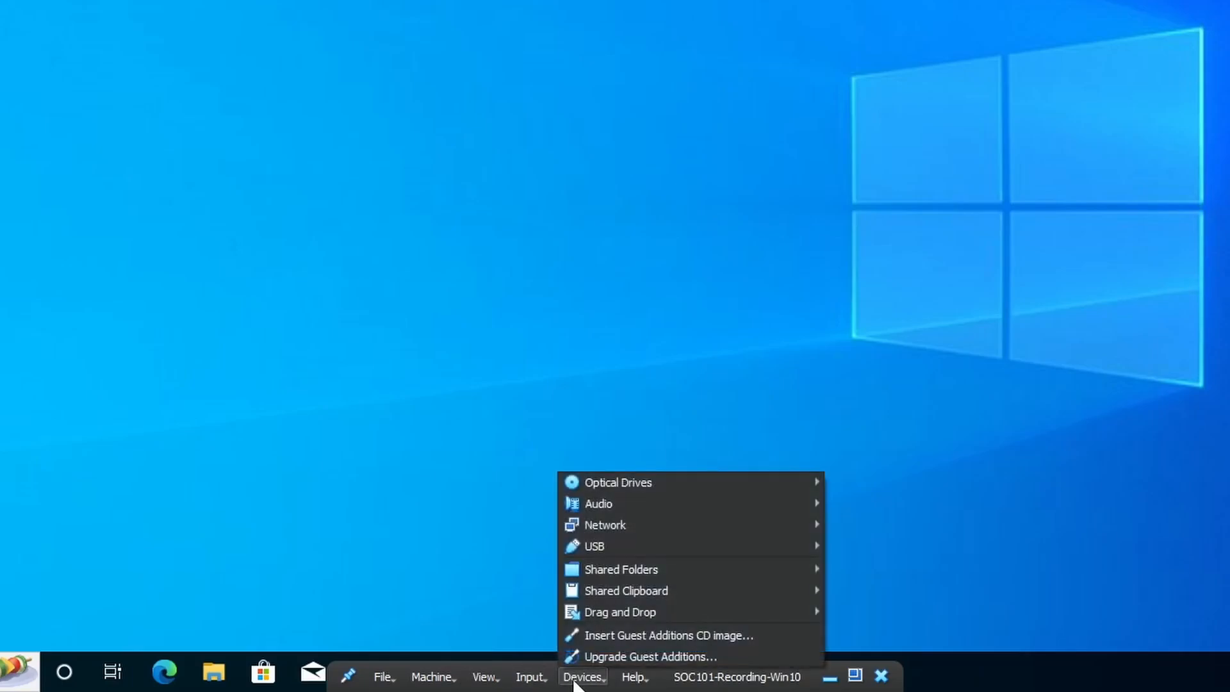
mouse_move(626, 591)
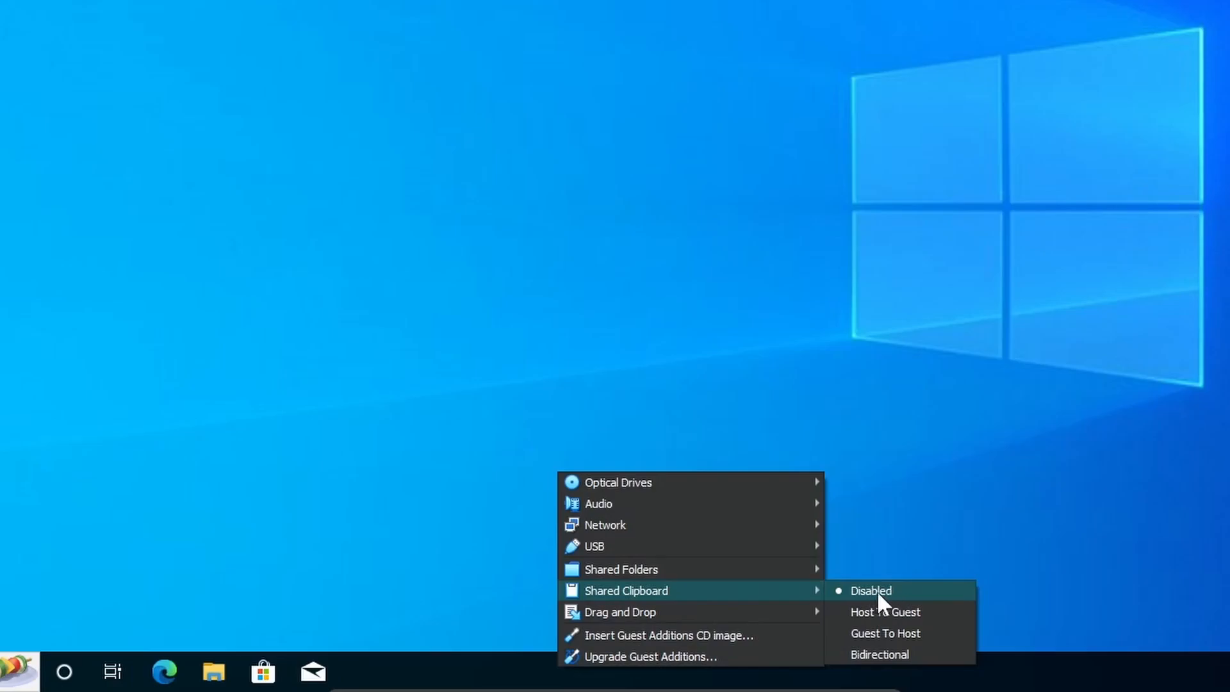
left_click(883, 653)
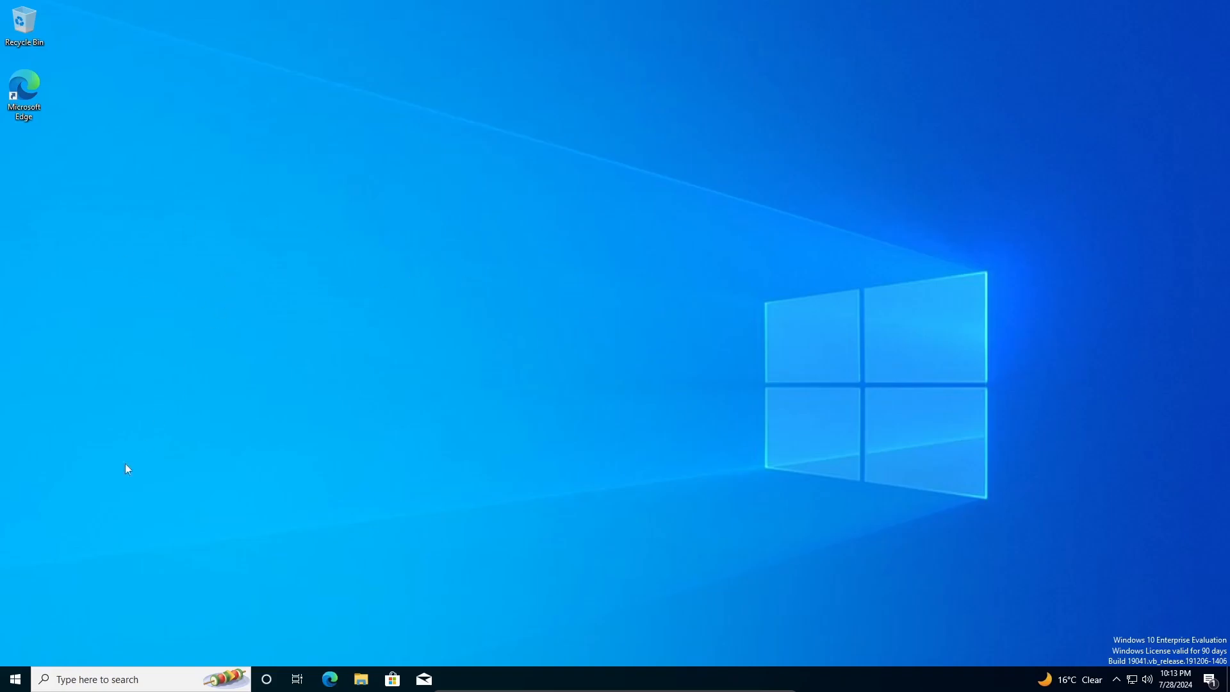
- Open Notepad in the guest and paste the host's copied HELLO WORLD text
left_click(16, 683)
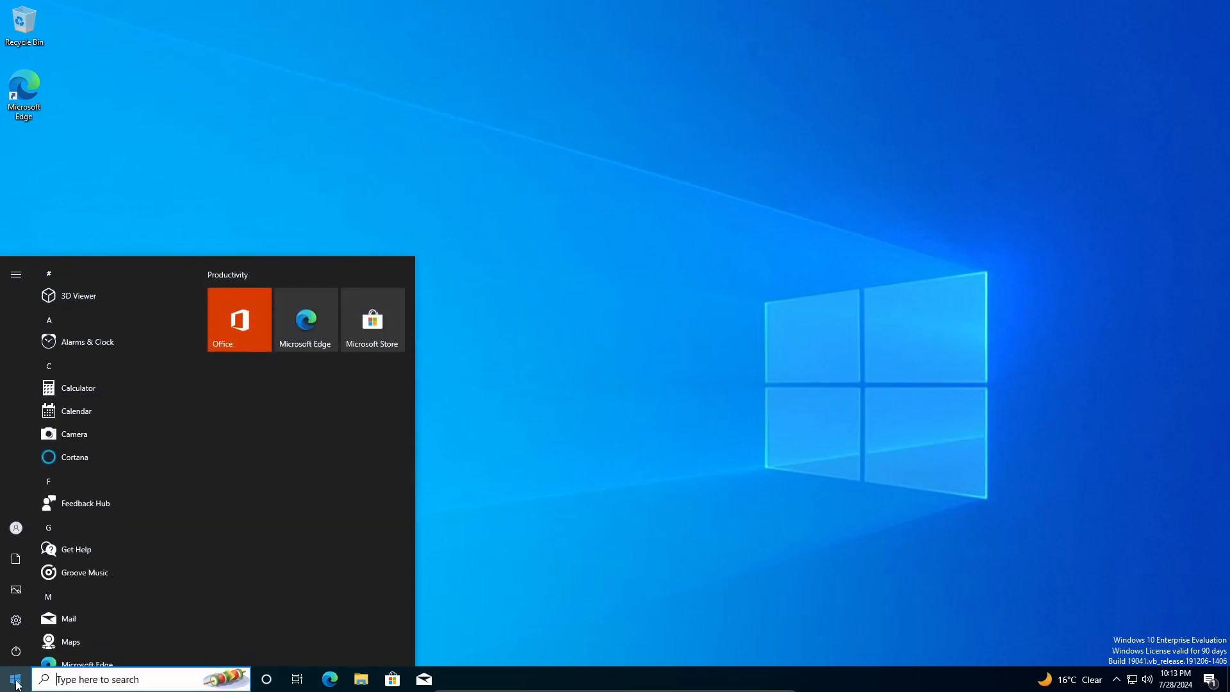
type("notepad")
left_click(149, 344)
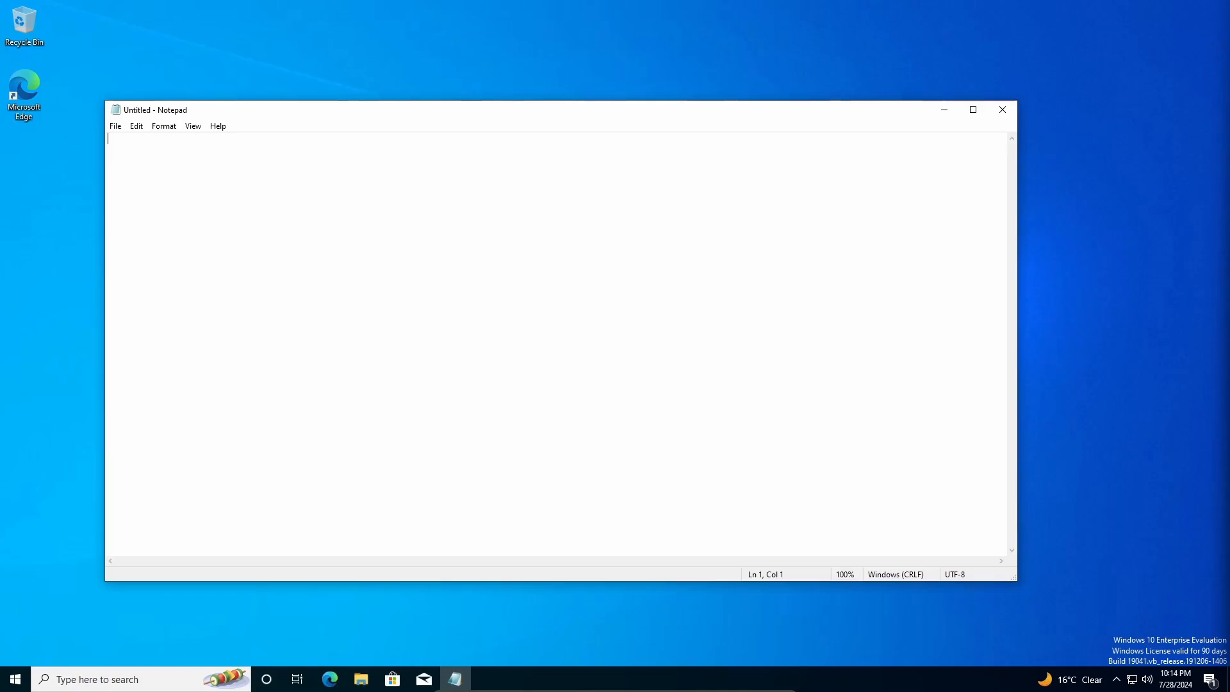
right_click(393, 233)
left_click(429, 293)
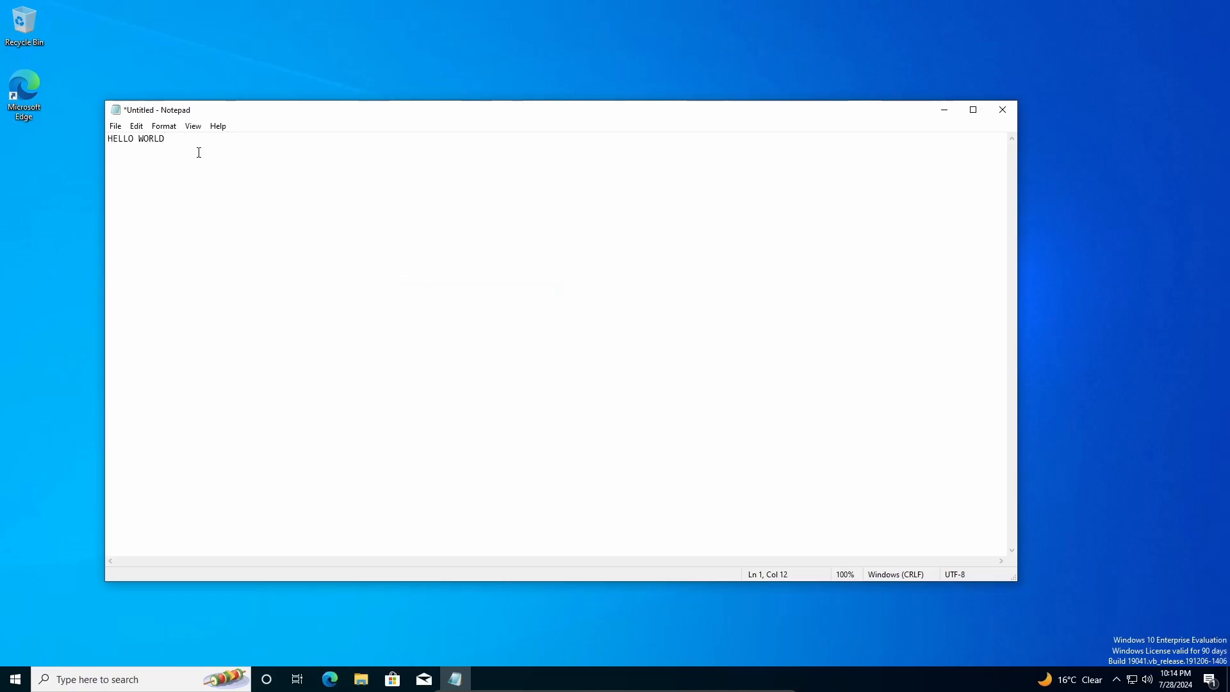
- Replace the note's text with HI, then close Notepad without saving
key("ctrl+a")
type("HI")
key("ctrl+a")
left_click(125, 141)
key("super+a")
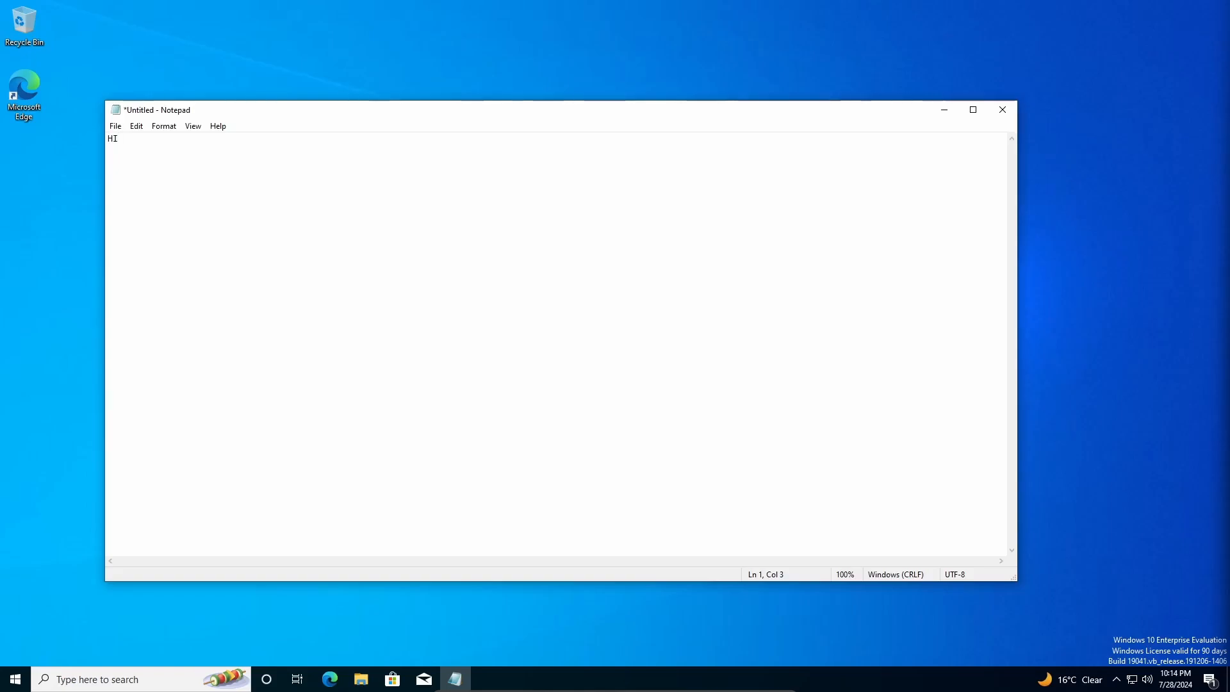
left_click(1003, 110)
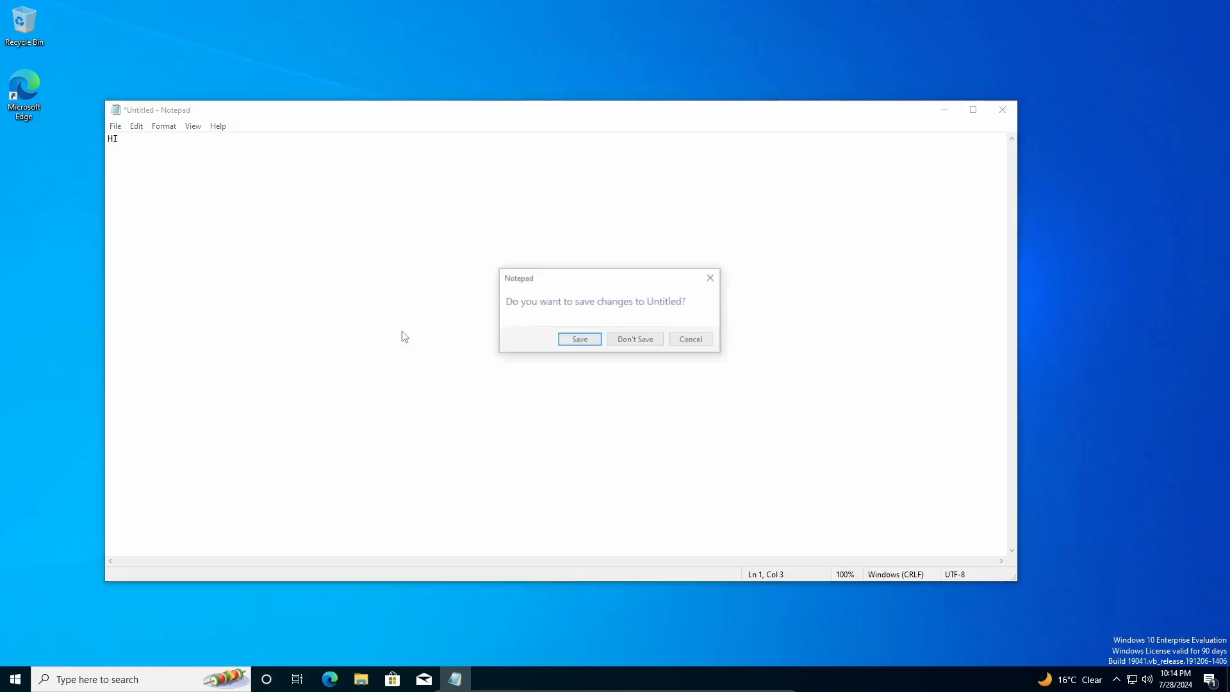
left_click(652, 339)
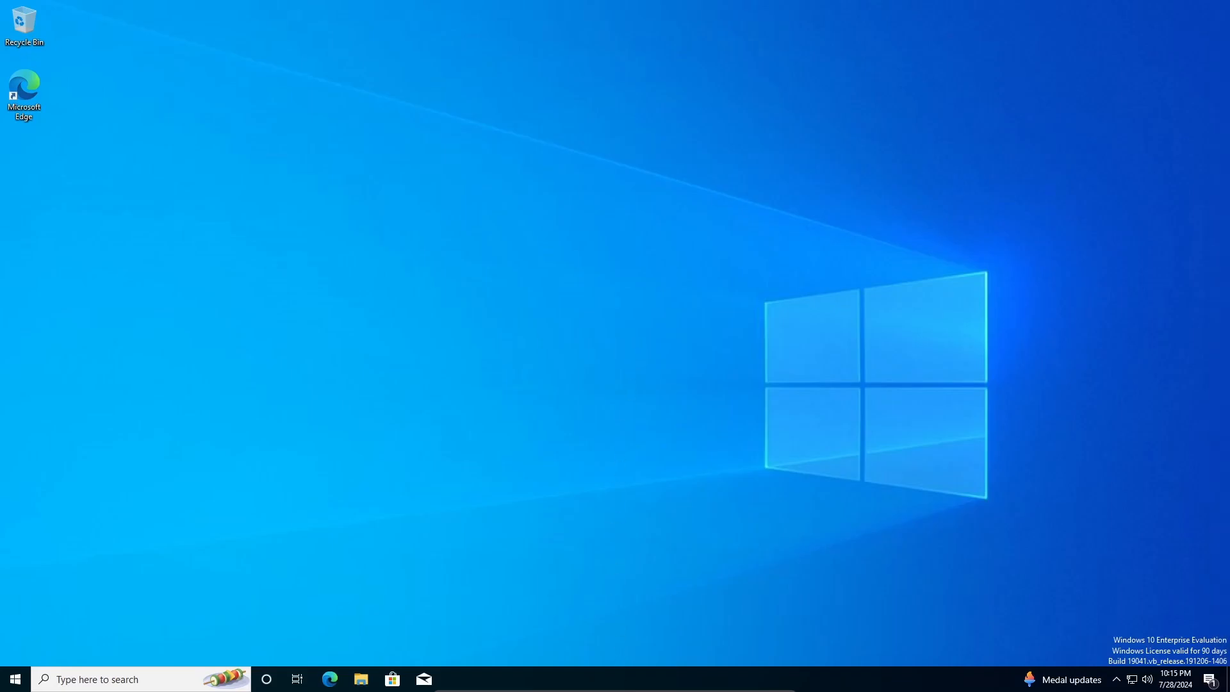
- Take a snapshot of the Windows 10 VM named Base-Install via Machine > Take Snapshot
mouse_move(528, 690)
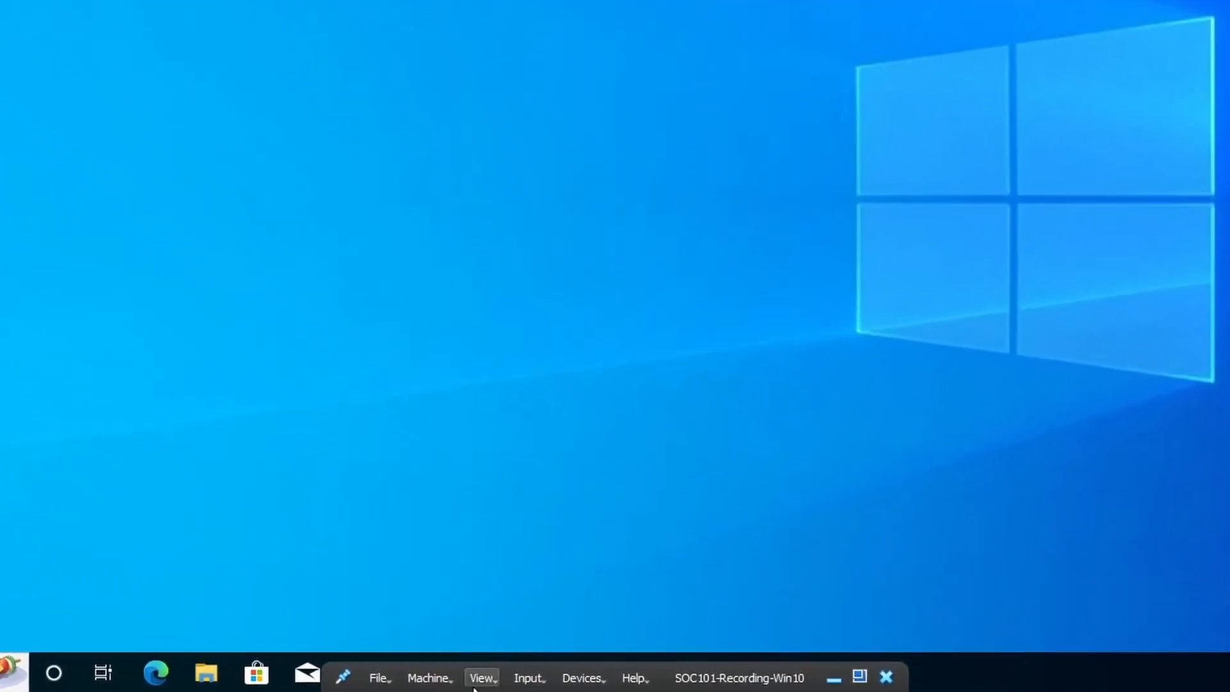
left_click(428, 677)
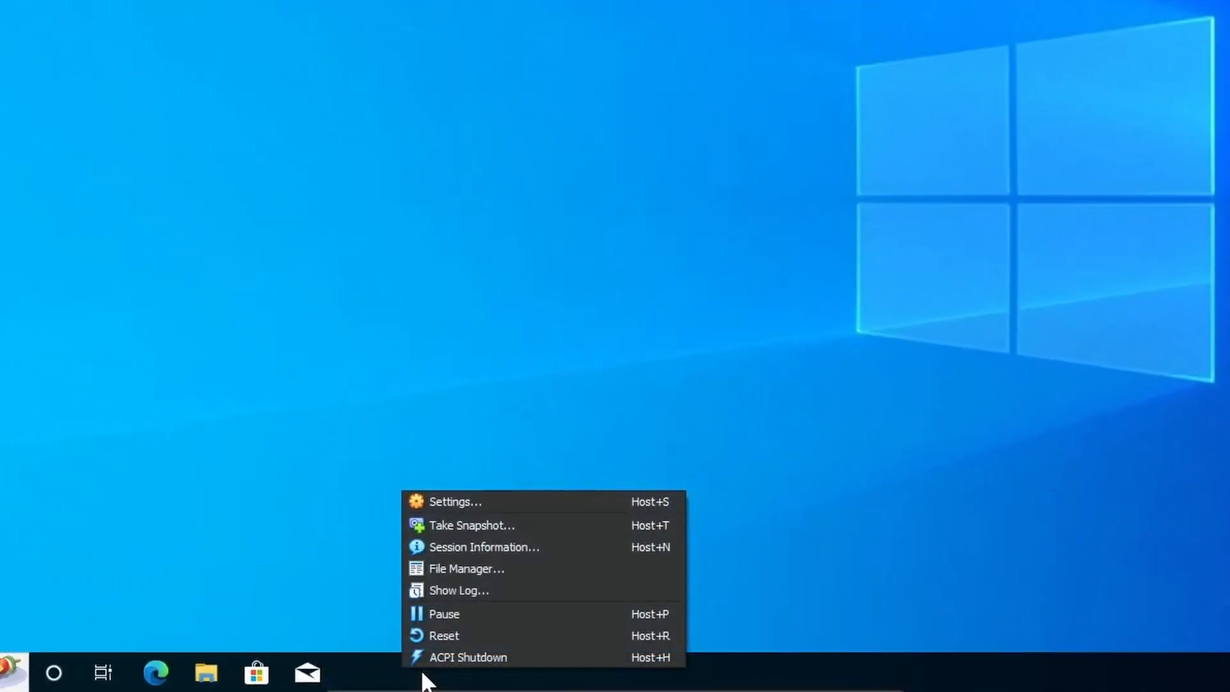
left_click(459, 525)
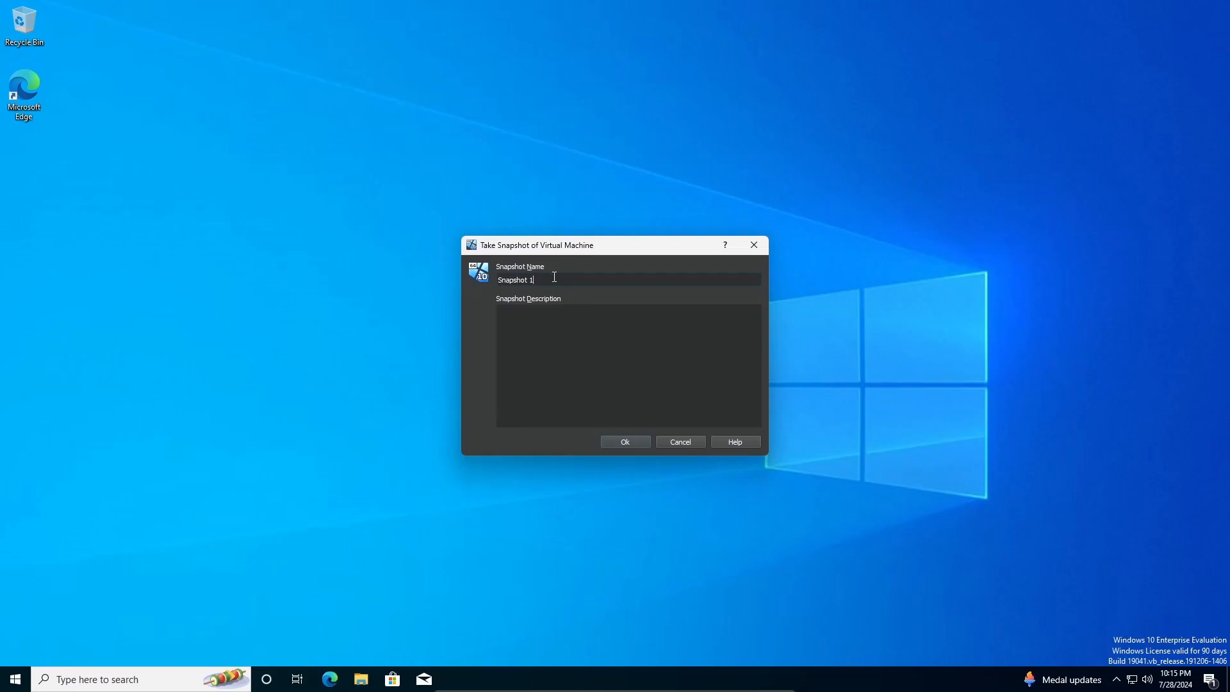
left_click_drag(554, 277, 452, 285)
type("Base-Install")
left_click(625, 442)
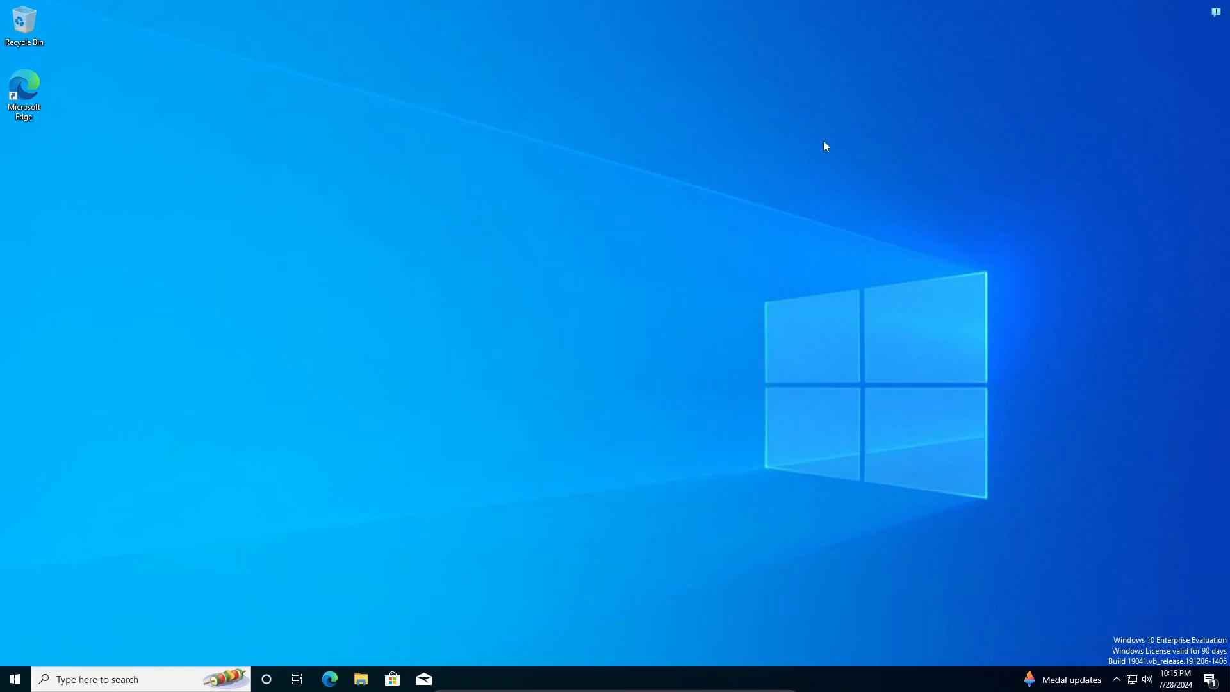